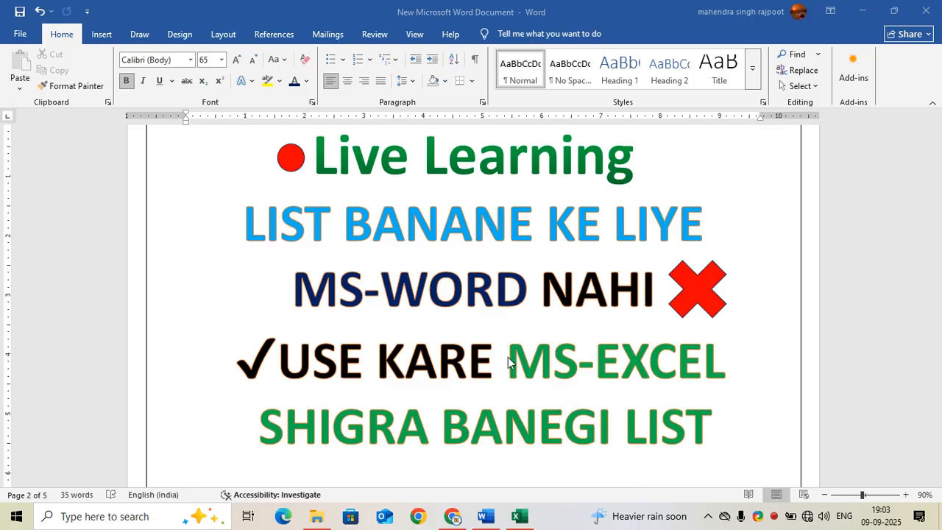
Switch to the blank Excel workbook Book1.
left_click(519, 516)
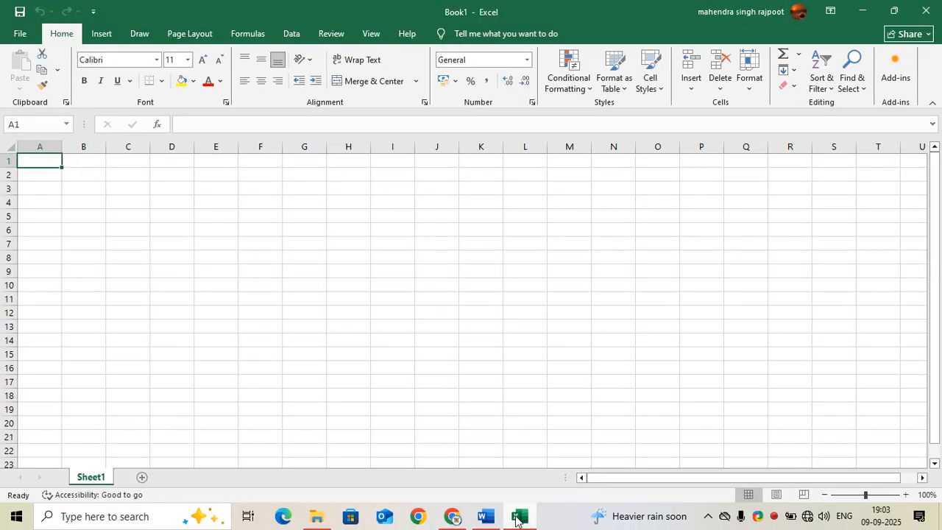
left_click(172, 276)
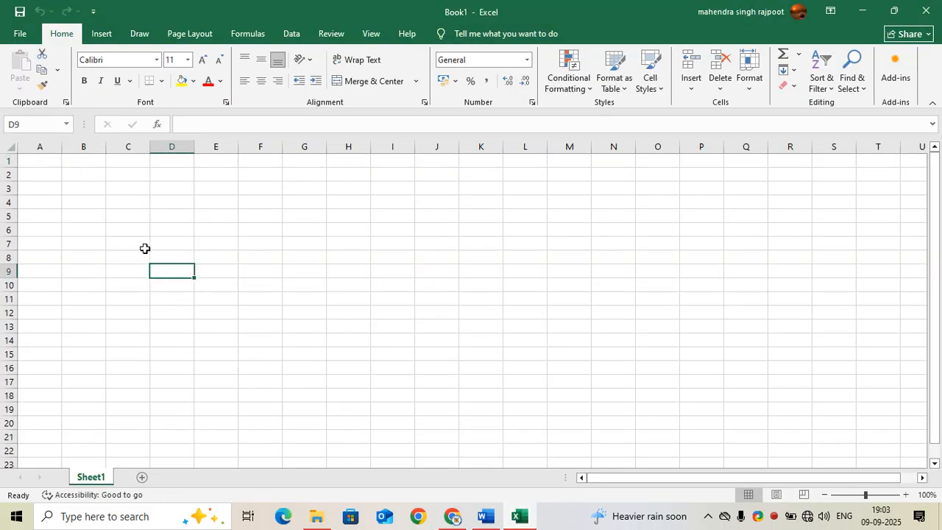
left_click(43, 177)
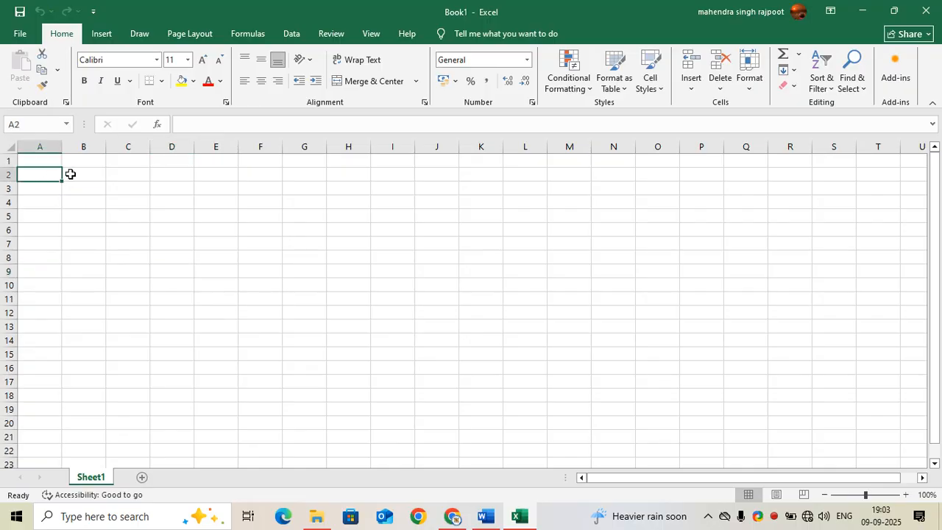
left_click(73, 174)
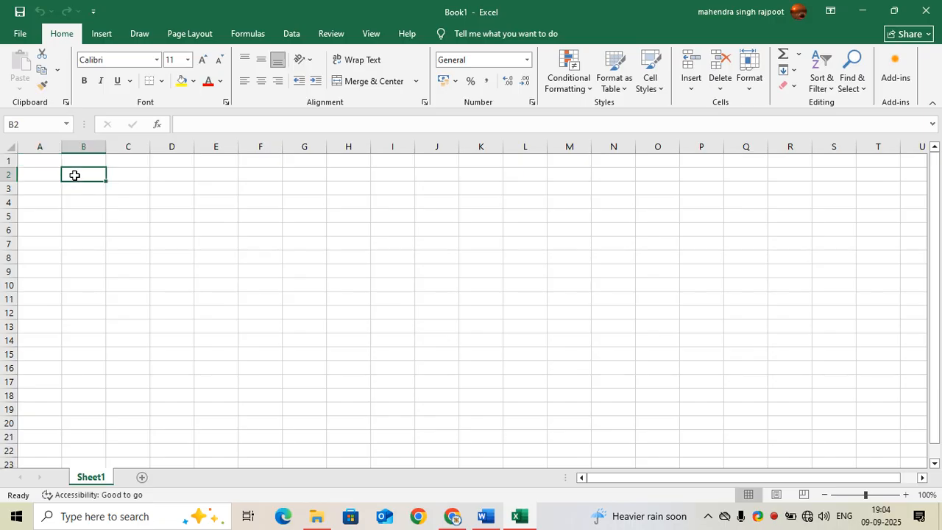
left_click(115, 174)
left_click(163, 173)
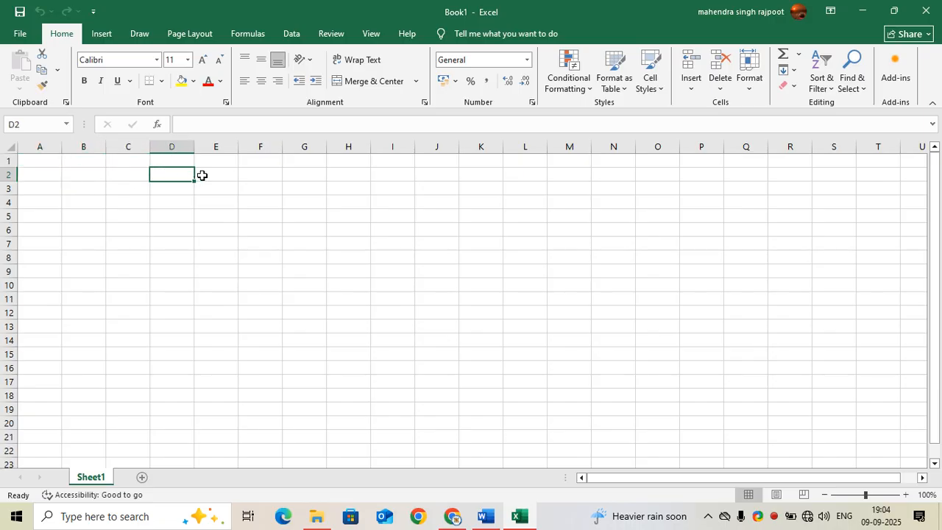
left_click(202, 175)
left_click(256, 170)
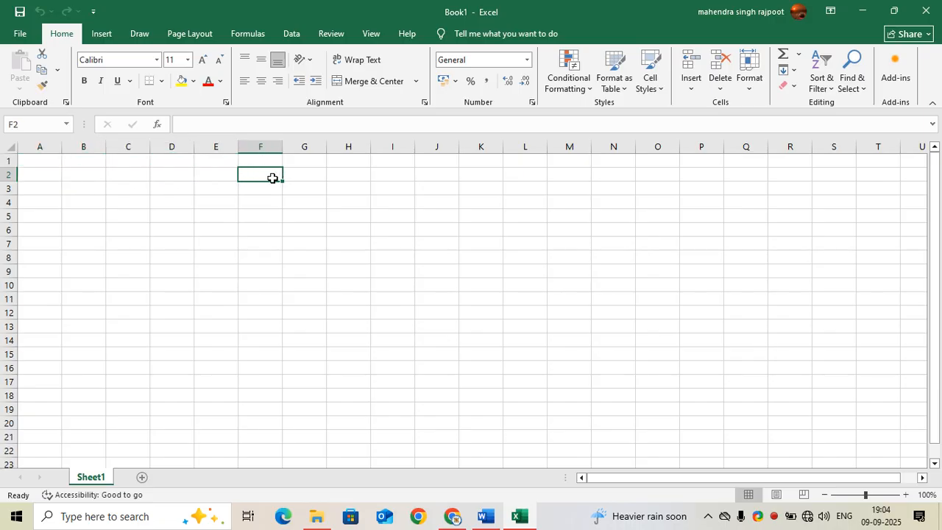
Enter the headers S.NO in A2 and NAME OF STUDENT in B2, and auto-fit column B to its header.
left_click(52, 175)
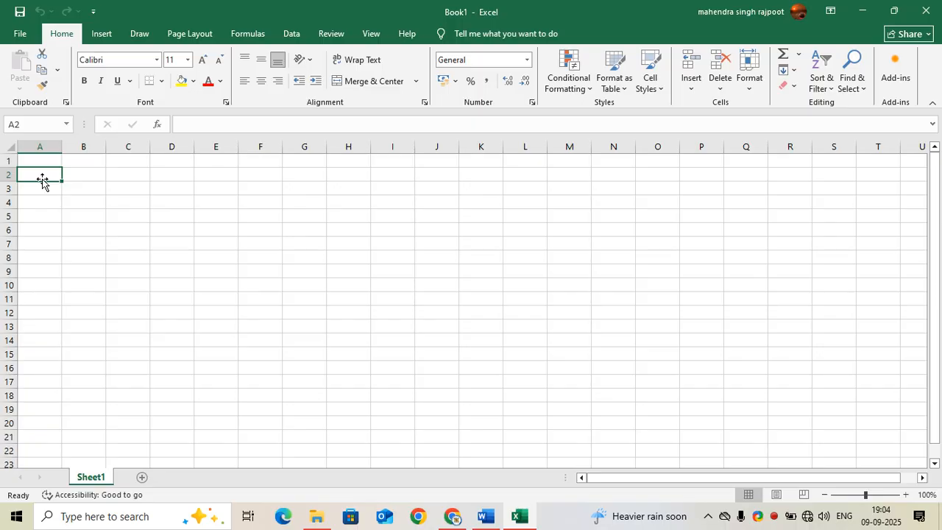
type("S.NO")
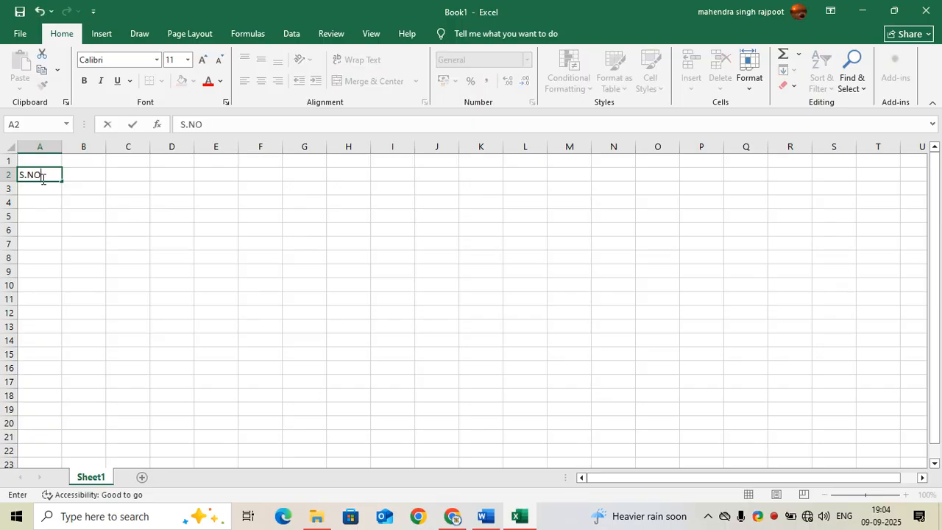
key("Tab")
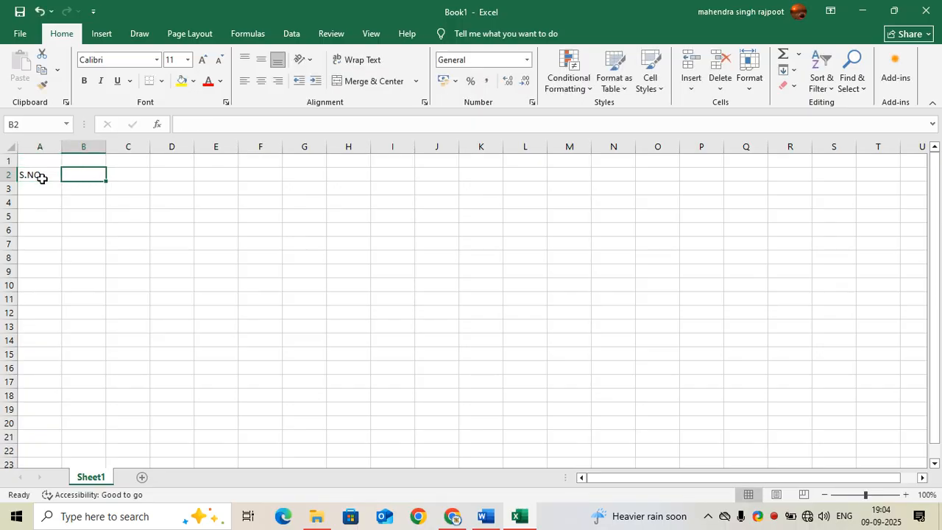
type("NAME")
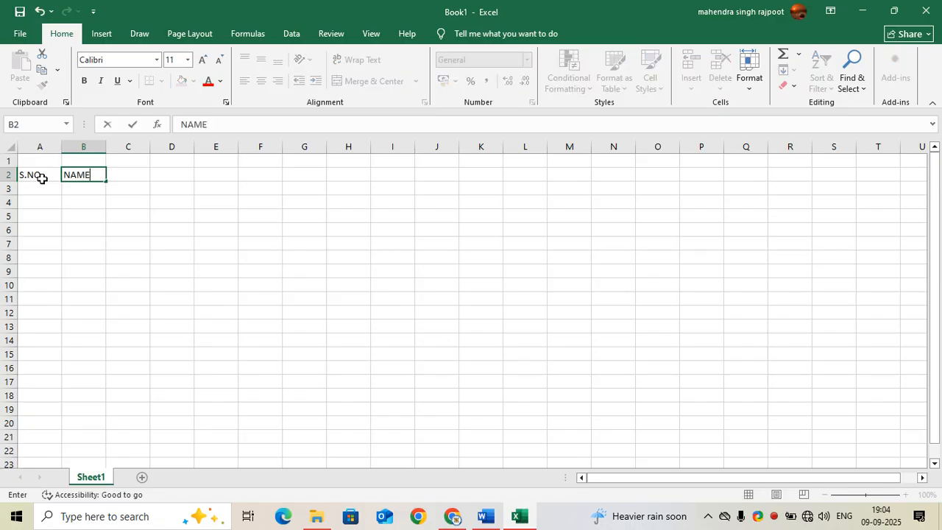
type(" OF STUDENT")
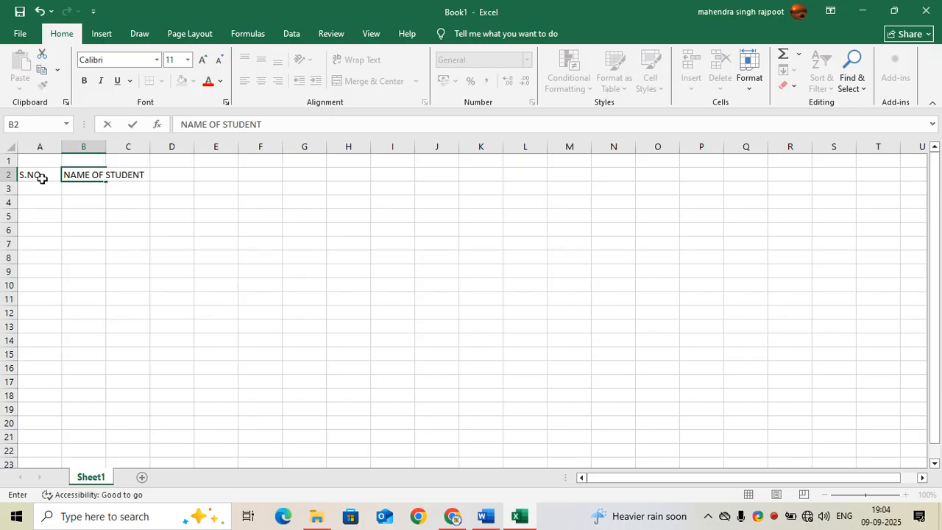
left_click(156, 227)
double_click(108, 147)
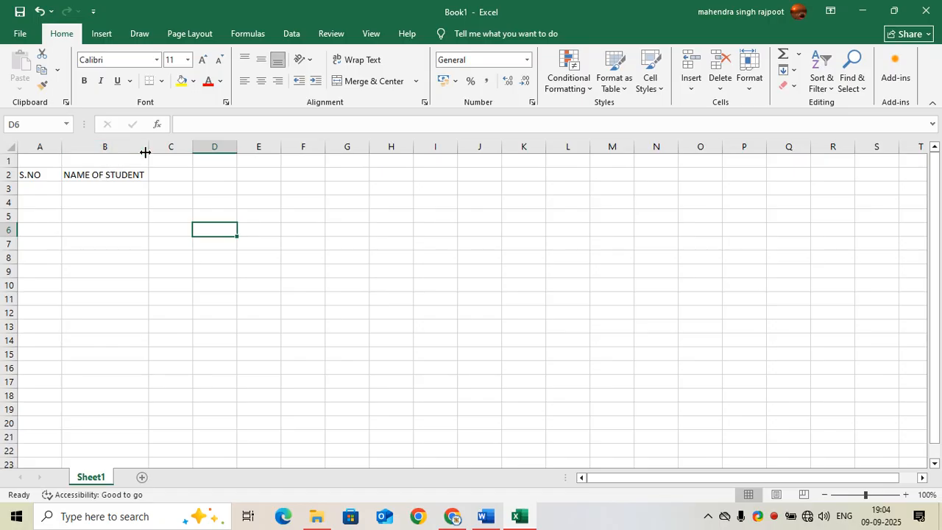
Enter the header FATHER NAME in C2 and auto-fit column C to the text.
left_click(159, 177)
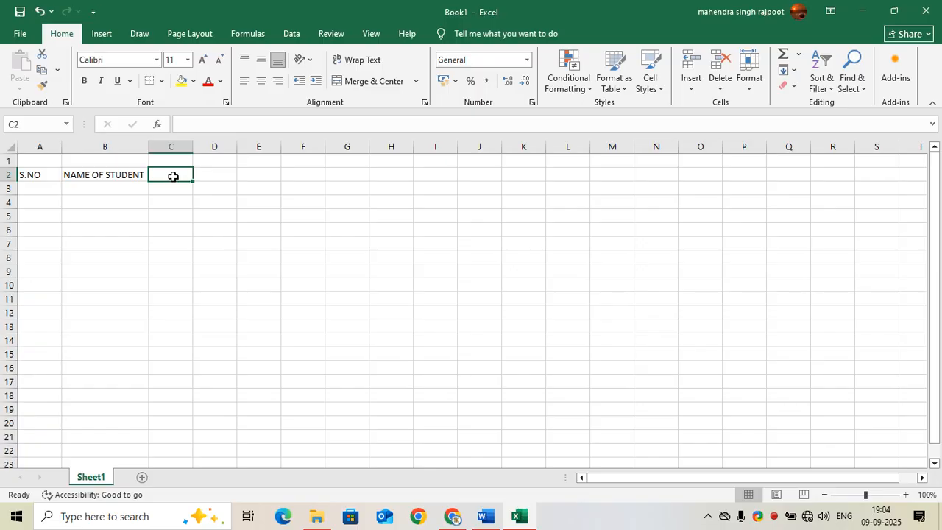
double_click(173, 176)
left_click(151, 315)
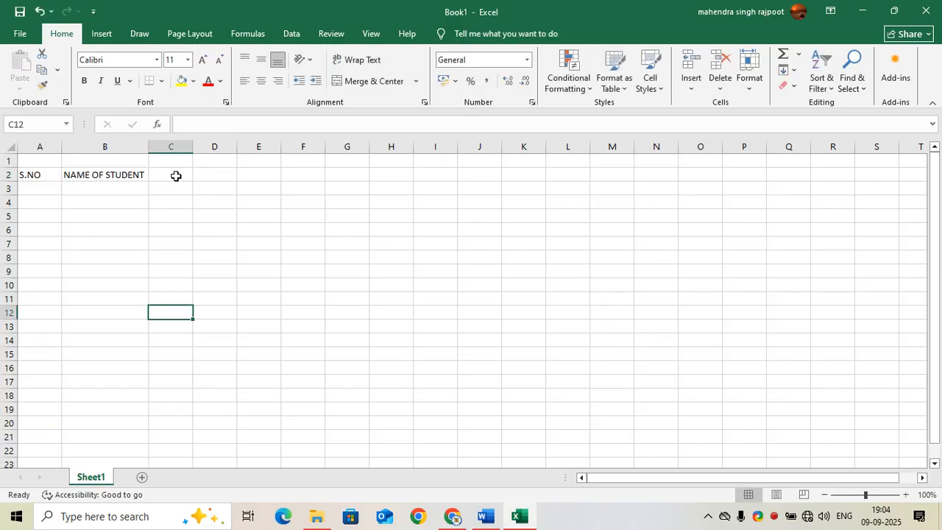
left_click(176, 176)
double_click(176, 176)
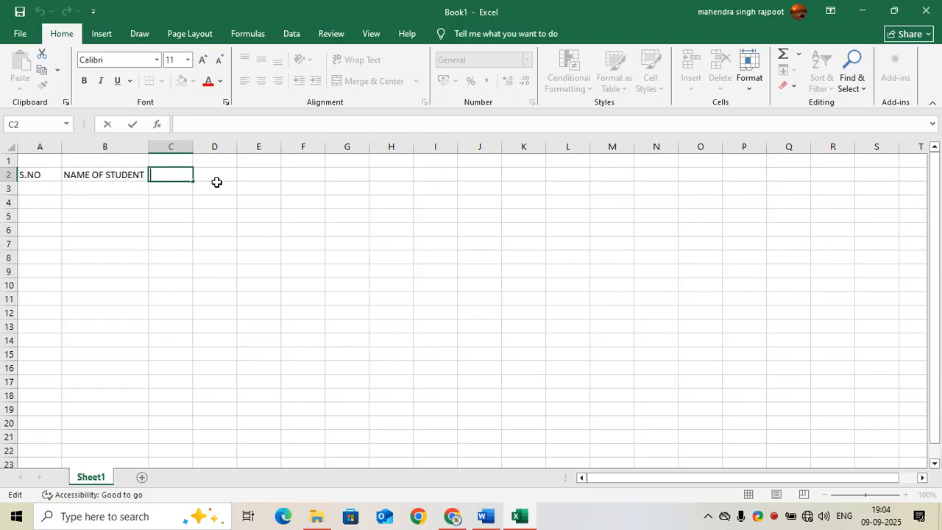
type("FATHER NAME")
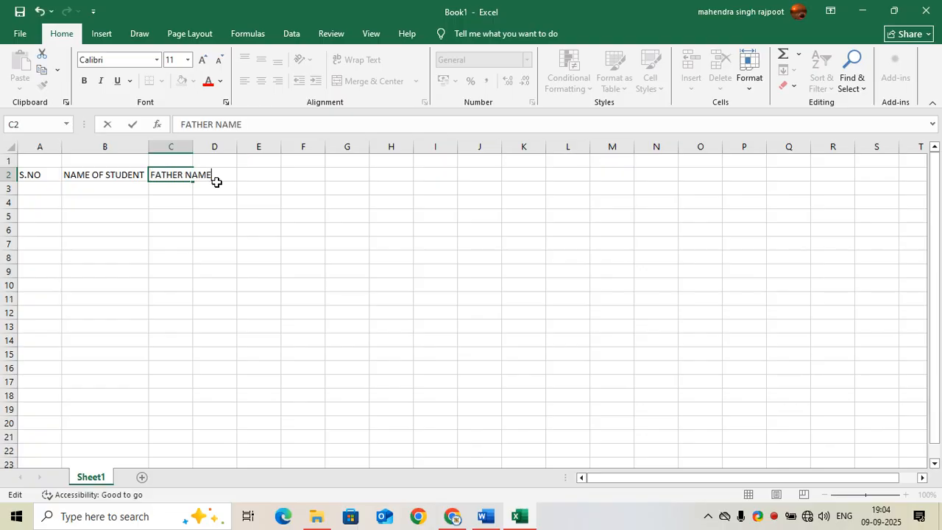
left_click(264, 240)
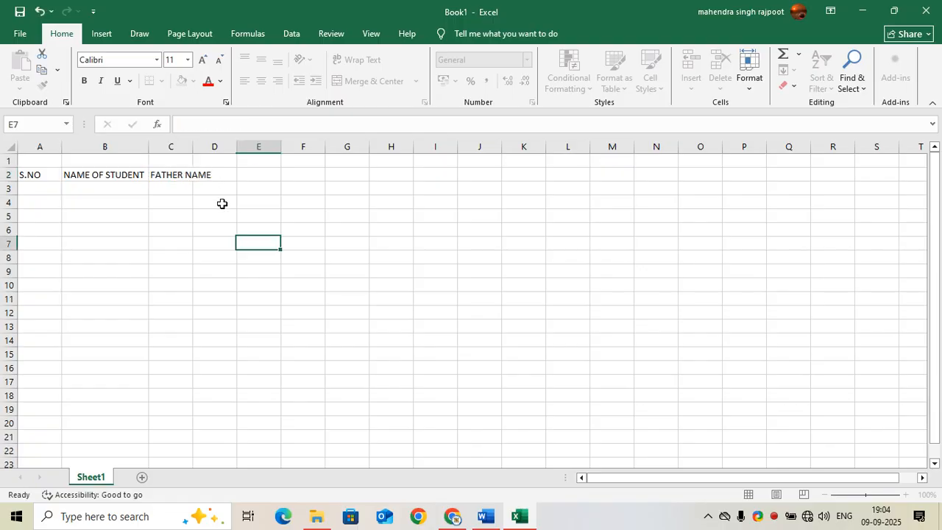
double_click(196, 146)
Enter the header CATAGORY in D2 and widen column D so the text fits.
left_click(248, 174)
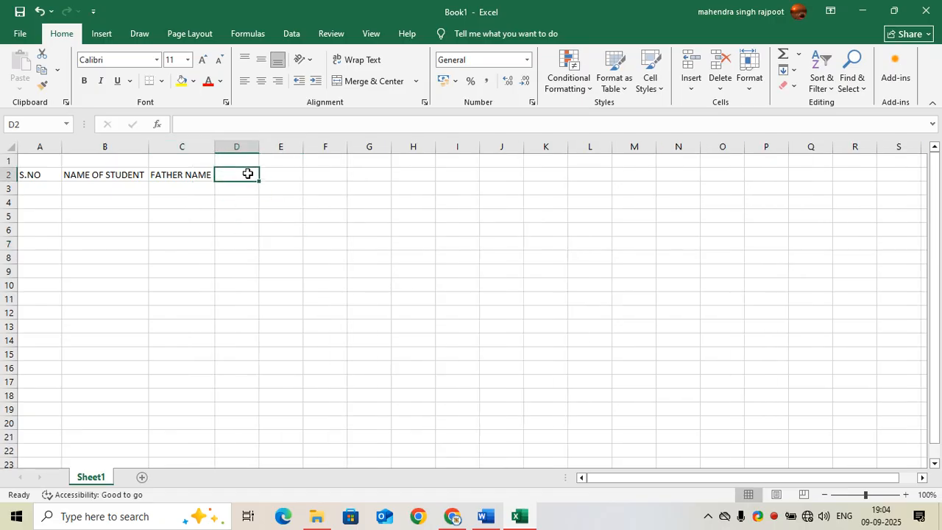
type("CATAGARY")
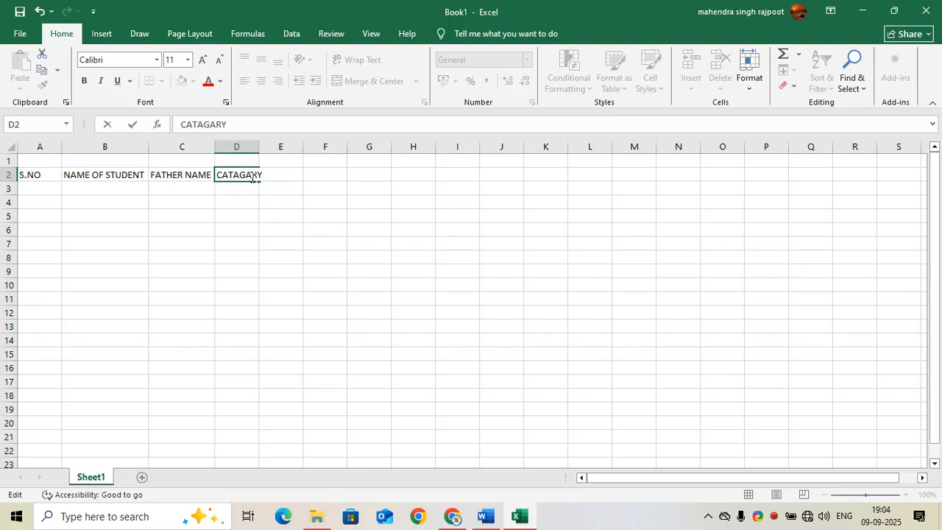
key("BackSpace")
type("O")
left_click(284, 240)
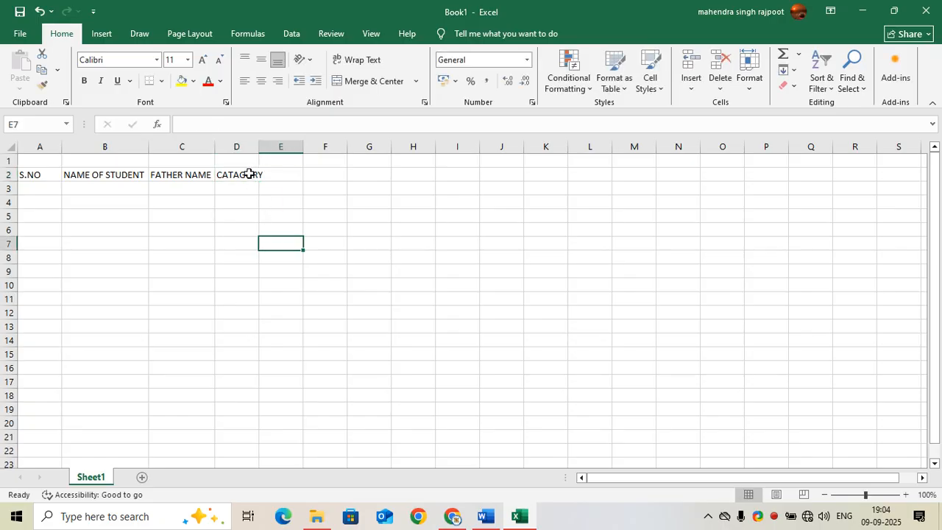
left_click_drag(259, 147, 270, 148)
Enter the header MOBILE NO in E2 and widen column E so the text fits.
left_click(273, 175)
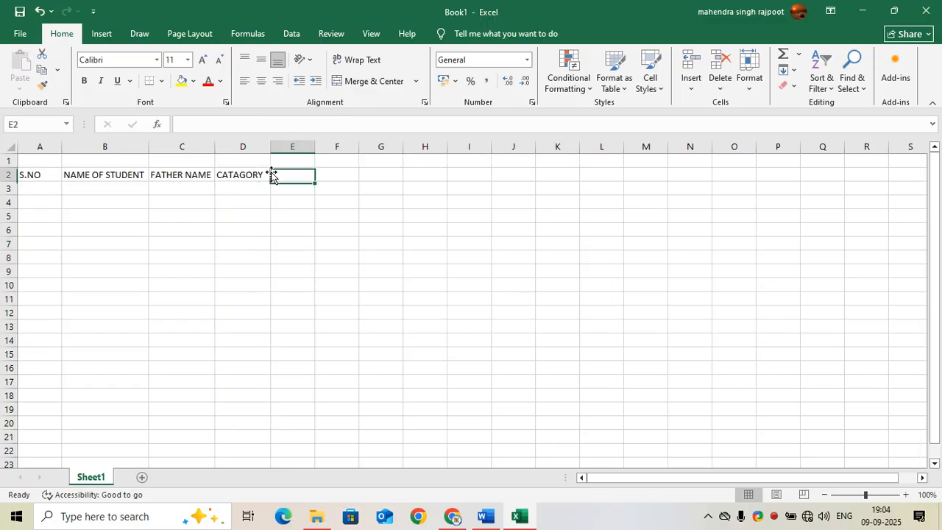
type("M")
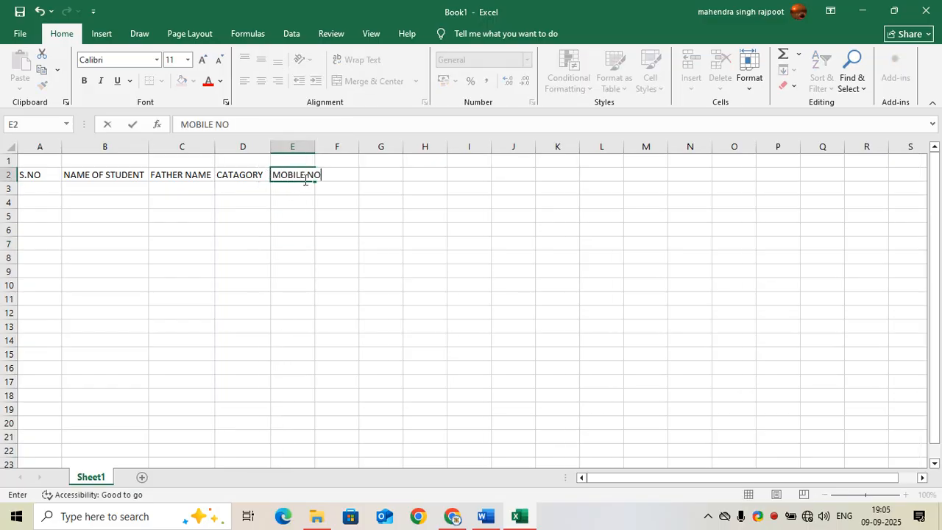
type("OBILE NO")
left_click(342, 240)
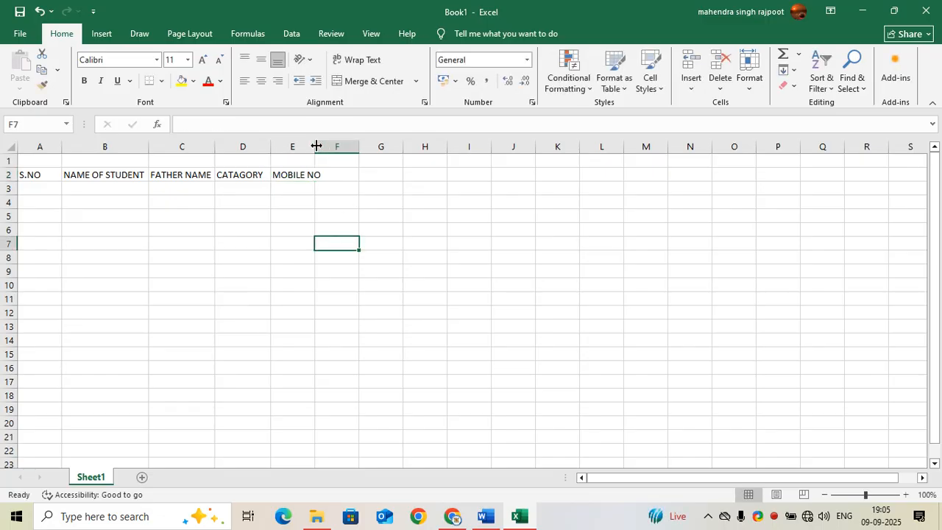
left_click_drag(316, 145, 332, 145)
Enter the header ADRESS in F2 as the last column of the list.
left_click(352, 173)
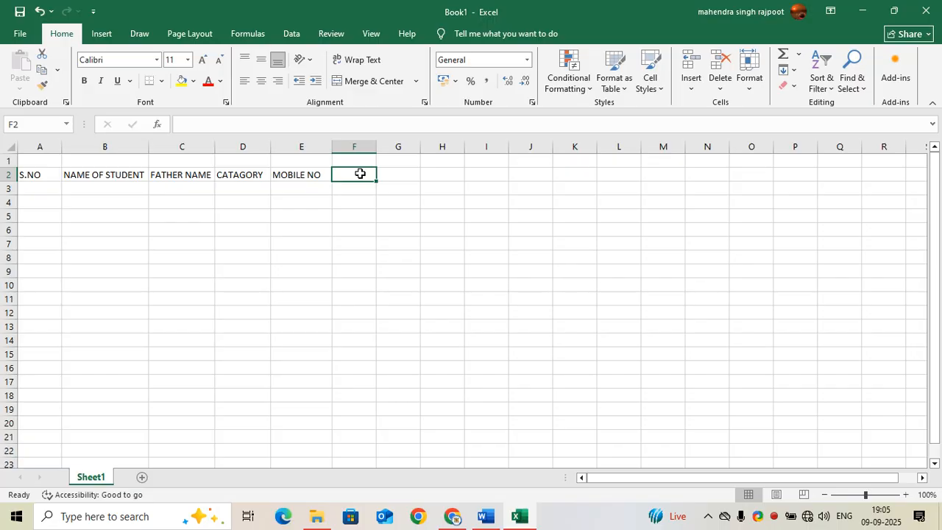
type("ADRESS")
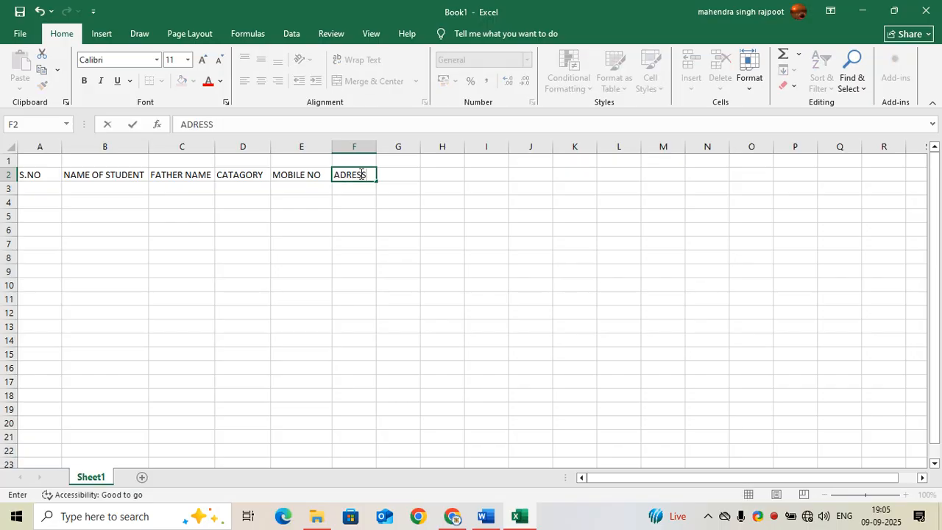
left_click(370, 281)
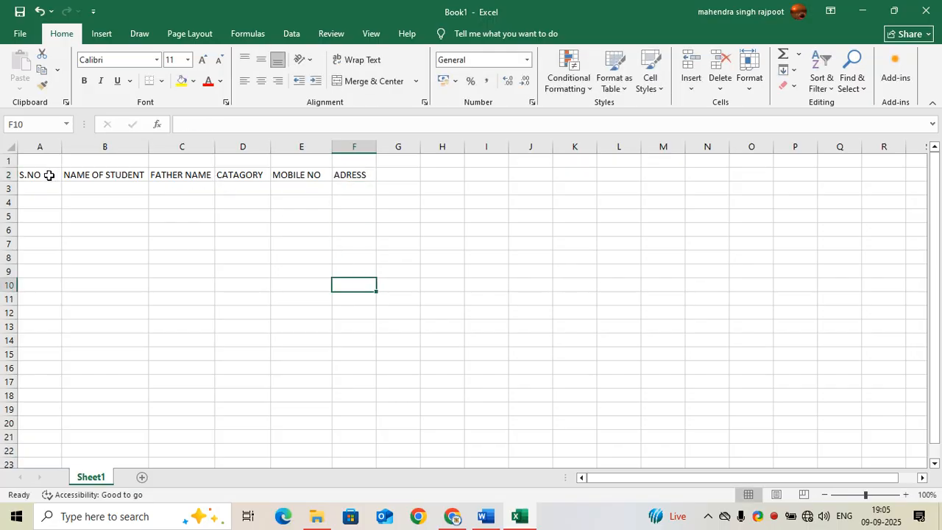
Apply All Borders to the range A2:F19 to form the list's grid.
left_click_drag(48, 174, 361, 410)
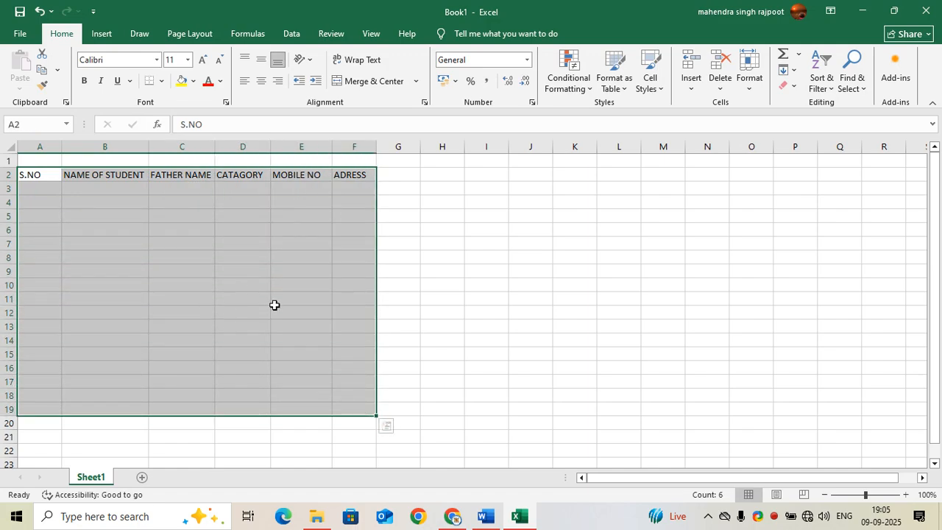
left_click(161, 80)
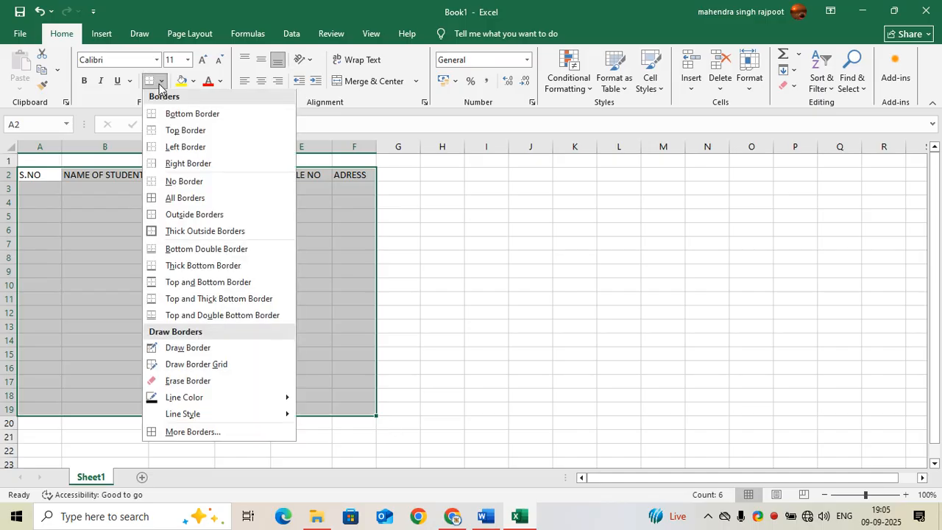
left_click(186, 199)
left_click(163, 276)
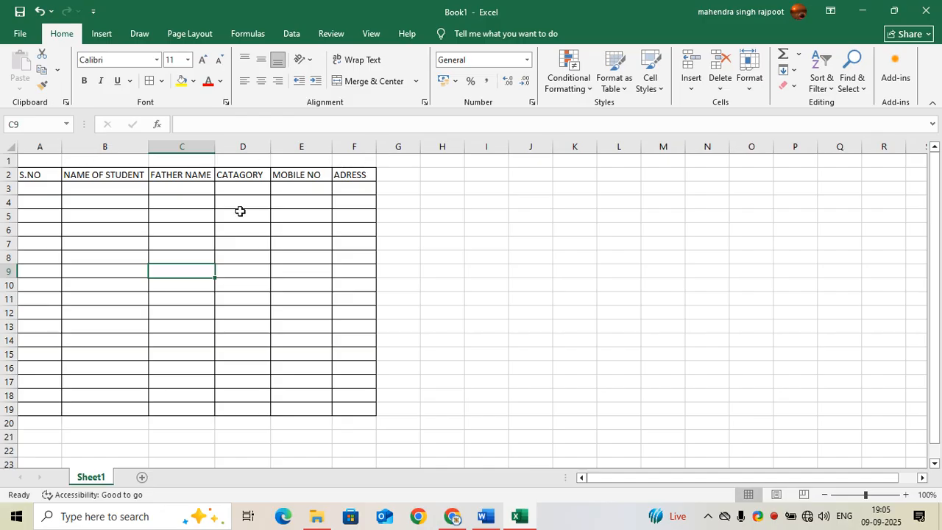
Merge and center cells A1:F1 above the headers and increase row 1 to about double height.
left_click_drag(349, 159, 37, 162)
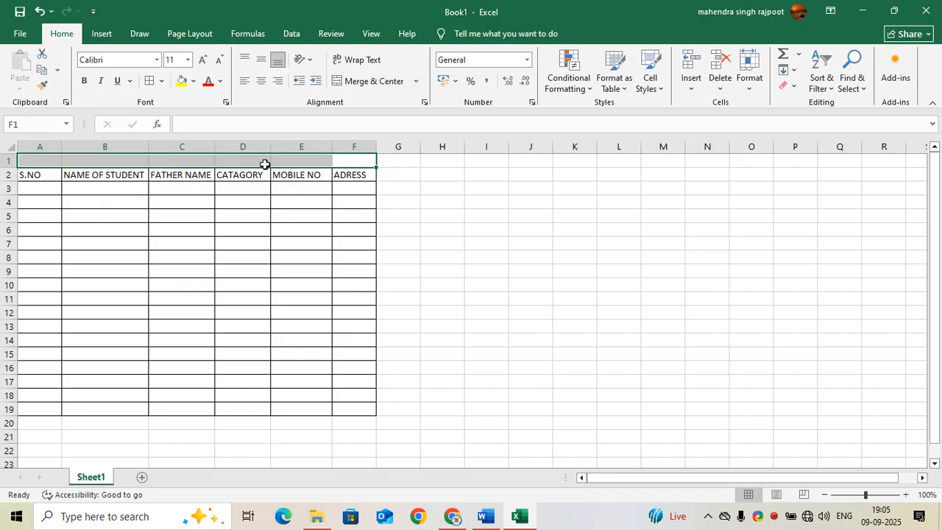
left_click(371, 84)
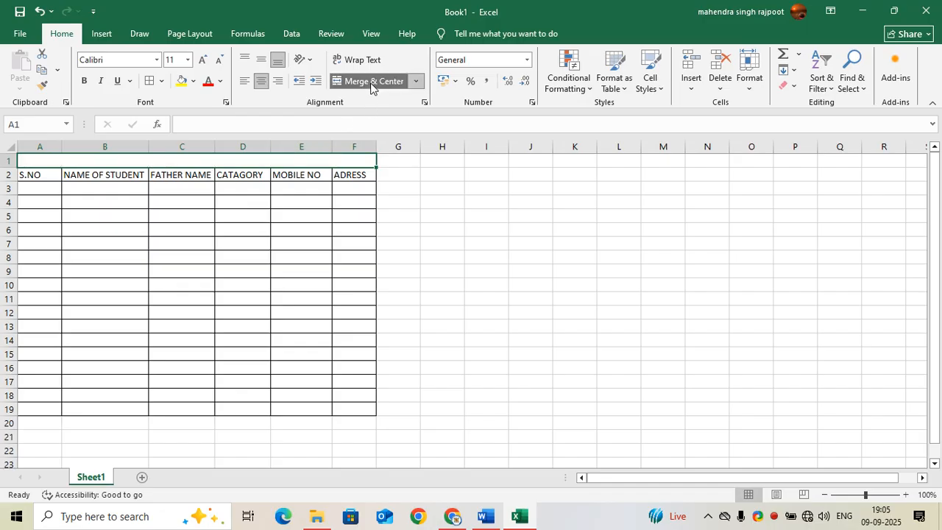
left_click_drag(8, 167, 8, 183)
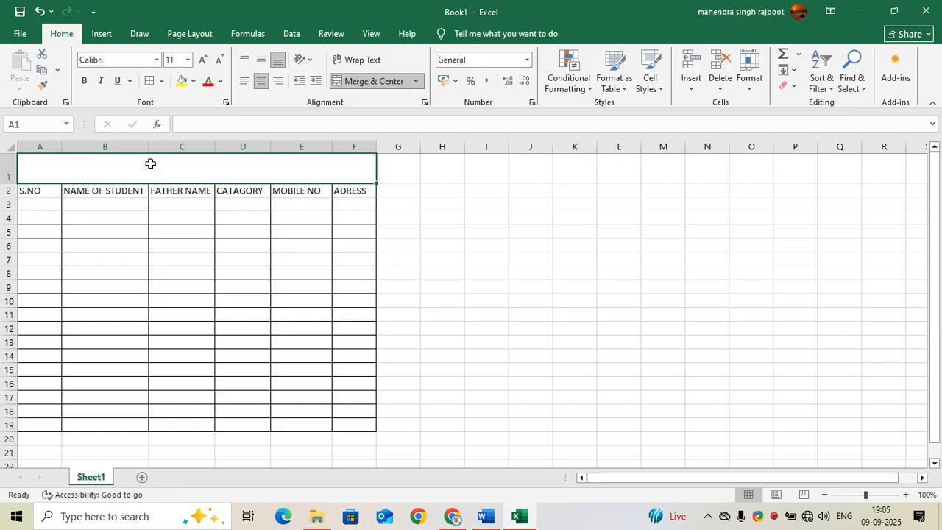
Enter the title LIST OF STUDENTS in the merged cell A1.
type("LIST")
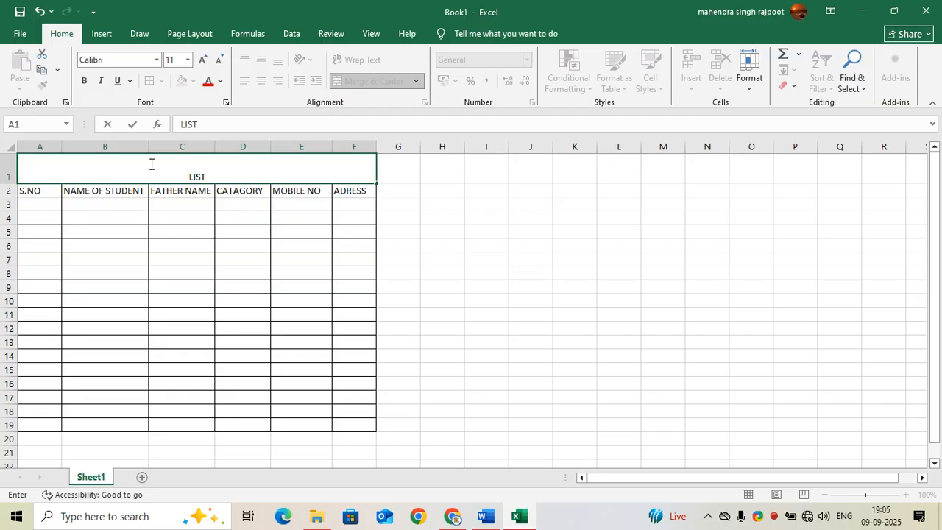
type(" OF STUDENS")
key("BackSpace")
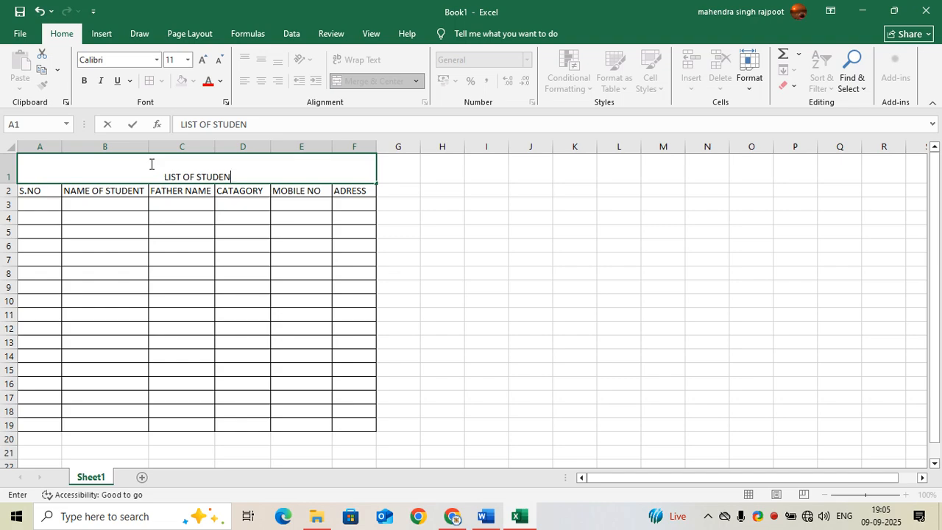
type("NTS")
key("BackSpace")
key("BackSpace")
key("BackSpace")
type("TS")
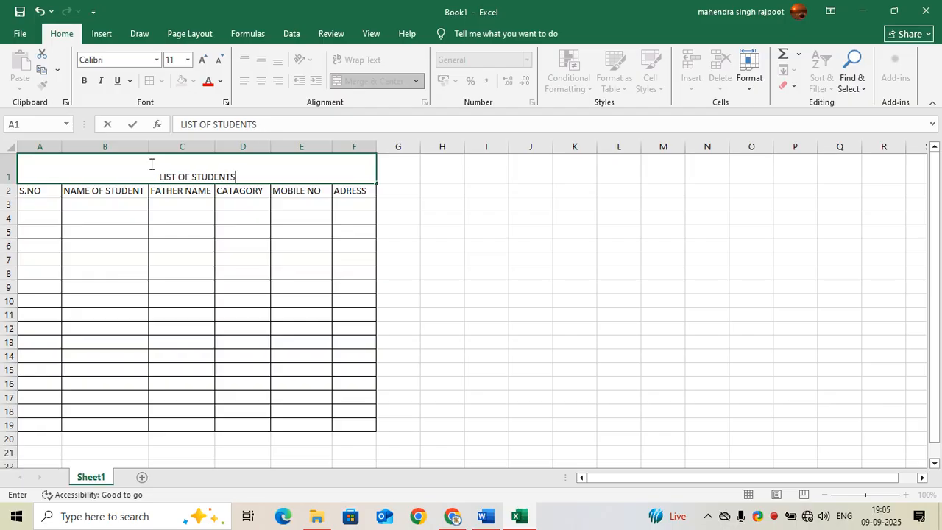
Insert a new blank row above the column header row.
left_click(197, 287)
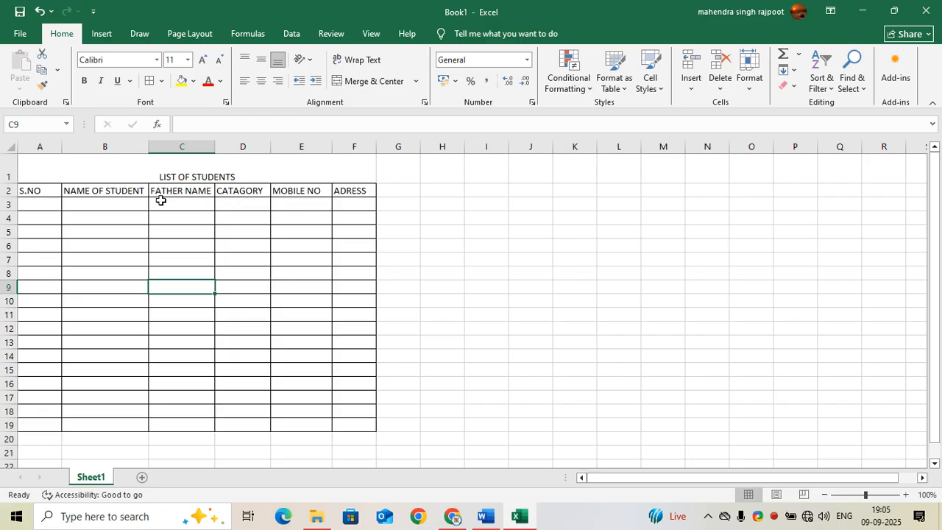
left_click(8, 191)
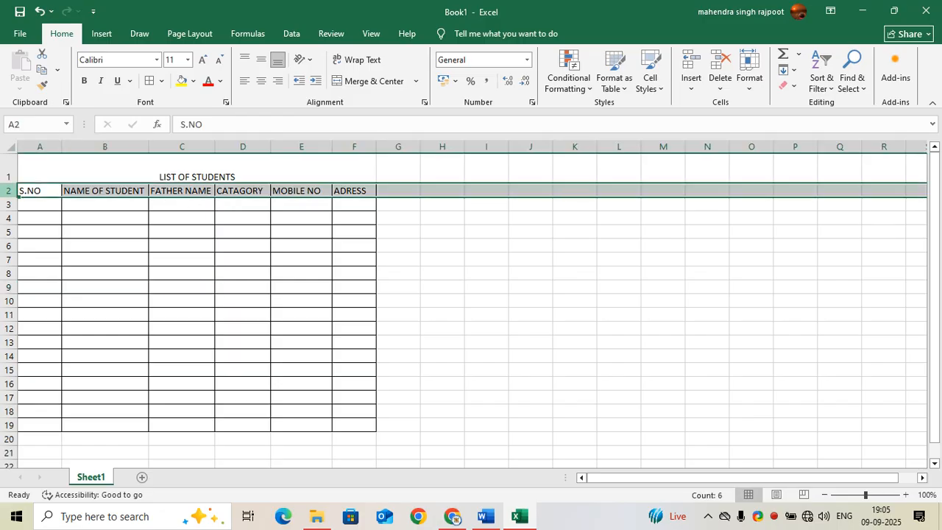
right_click(9, 191)
left_click(64, 306)
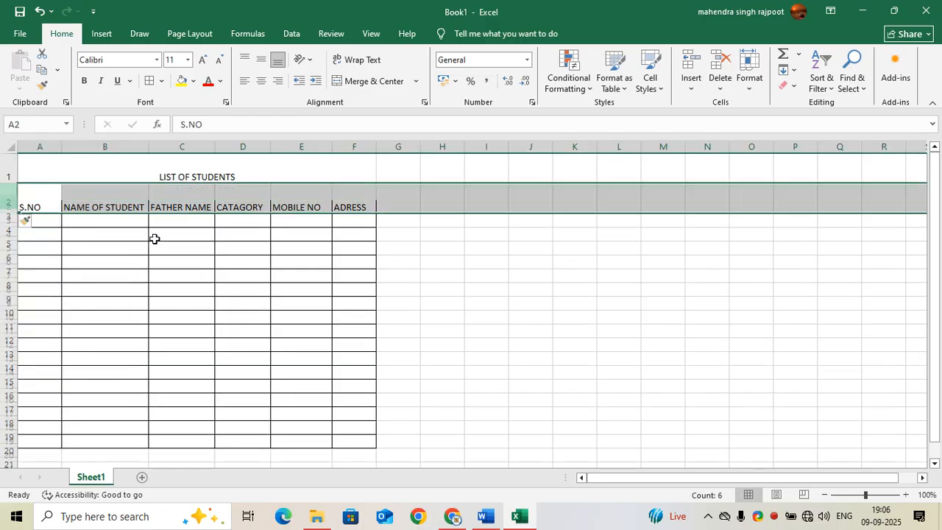
left_click(189, 200)
Apply borders to the title row and the blank row beneath it, across A1:F2.
left_click(57, 161)
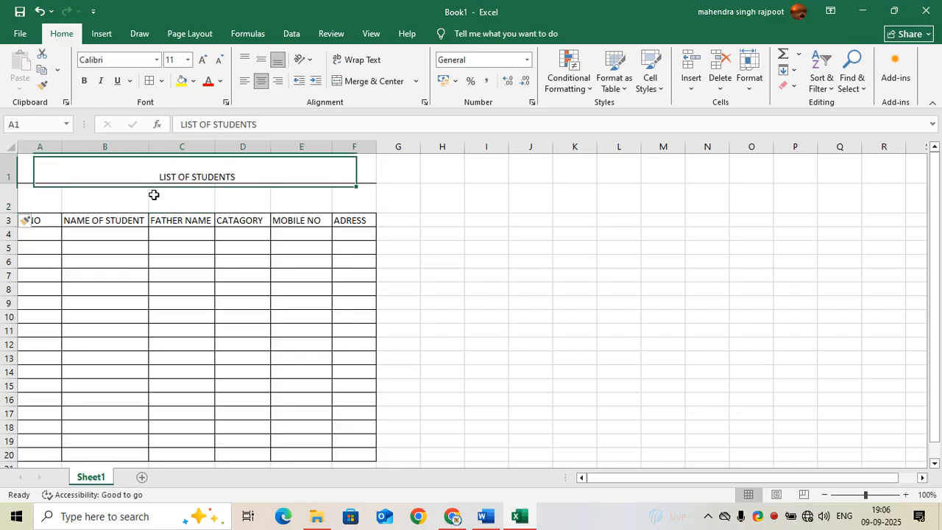
mouse_move(153, 194)
left_mouse_down()
mouse_move(261, 208)
mouse_move(259, 200)
left_mouse_up()
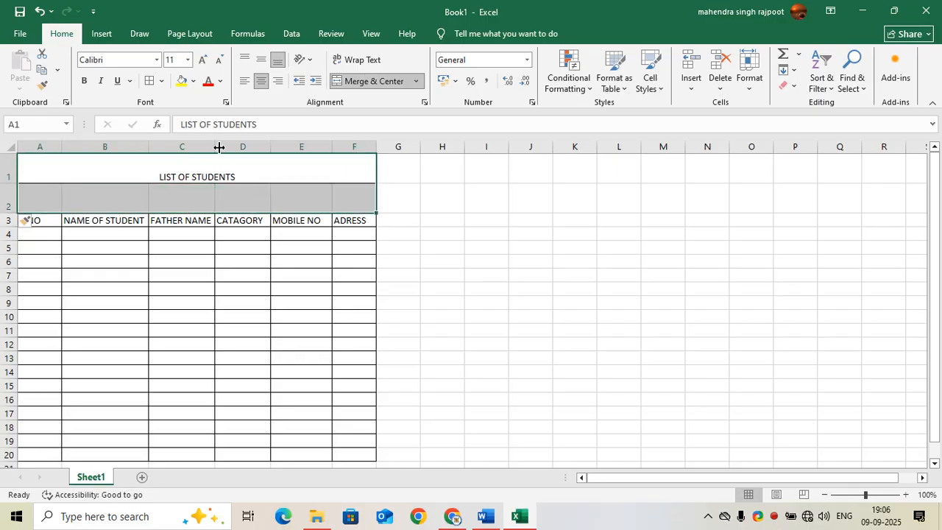
left_click(148, 83)
left_click(231, 278)
Merge and center A2:F2 and enter the subtitle CLASS X.
left_click_drag(57, 198, 337, 196)
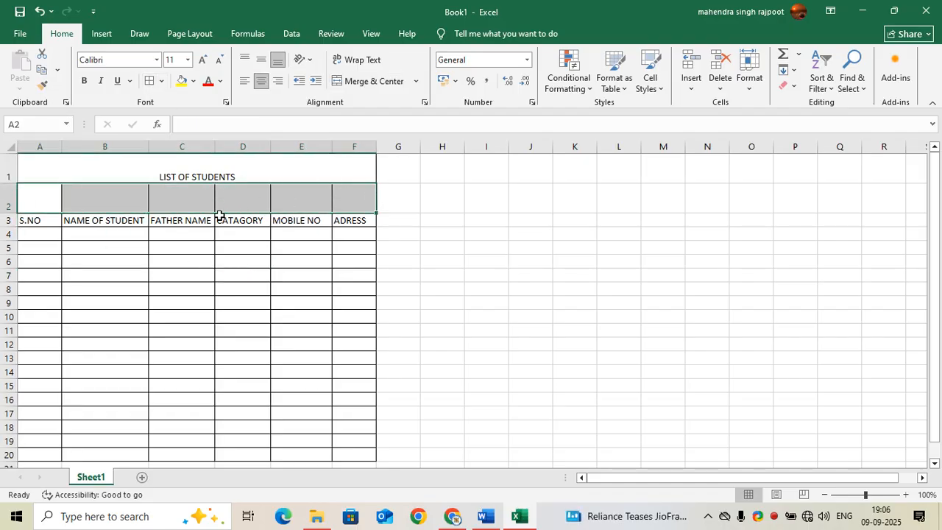
left_click(356, 82)
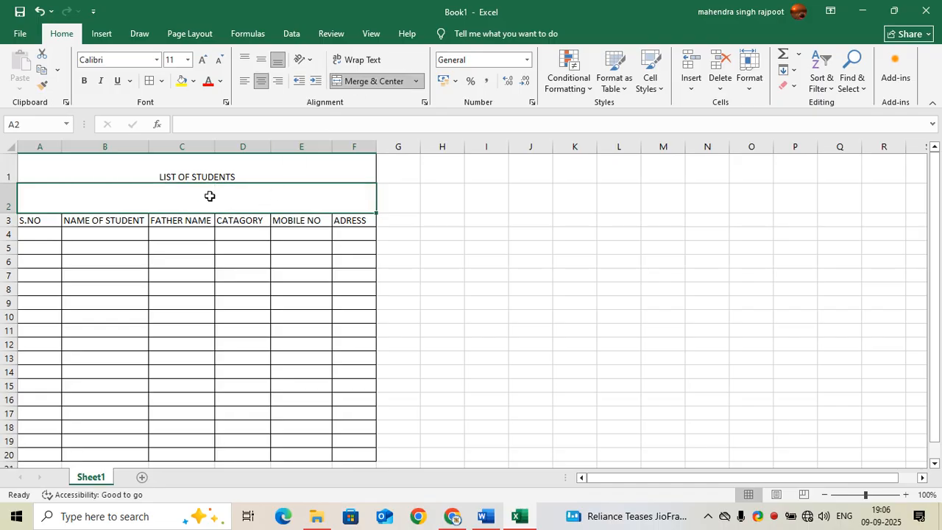
type("CLASS X")
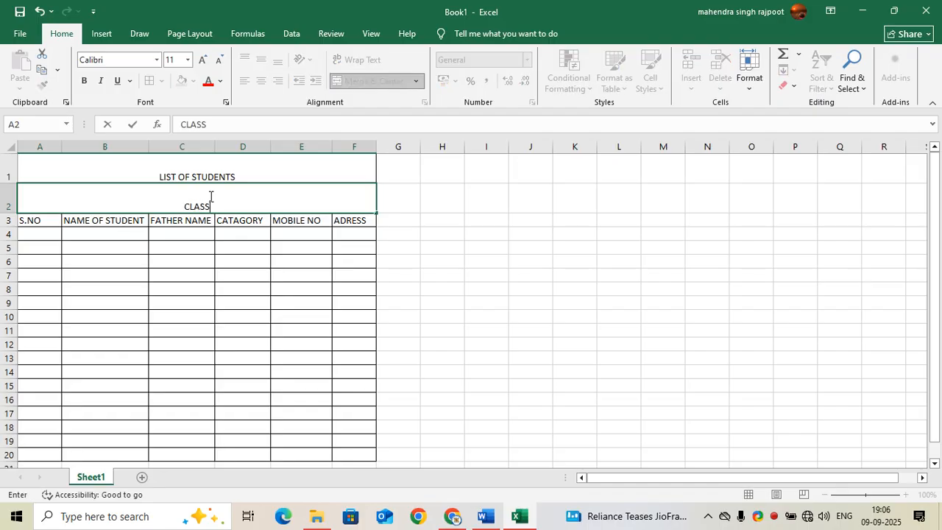
left_click(235, 345)
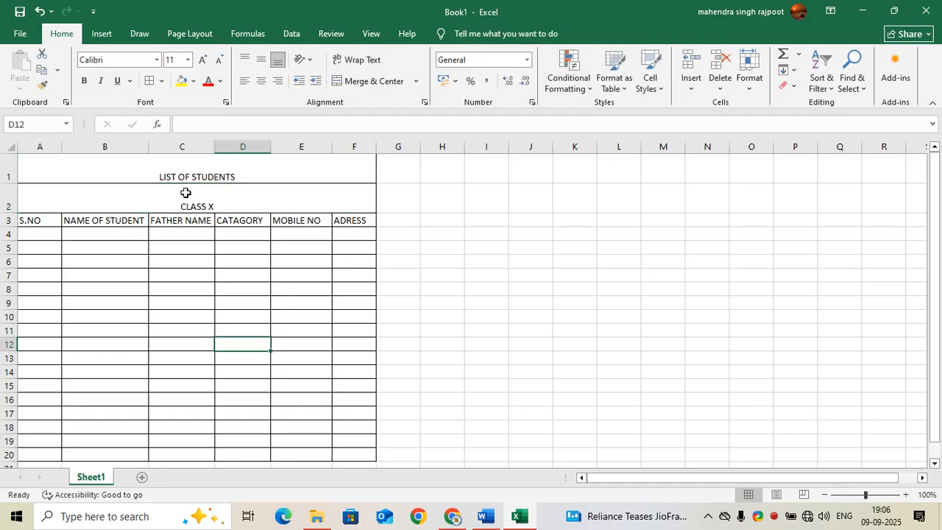
Format the two heading rows LIST OF STUDENTS and CLASS X as middle-aligned, bold, size 16 text.
left_click_drag(181, 179, 180, 199)
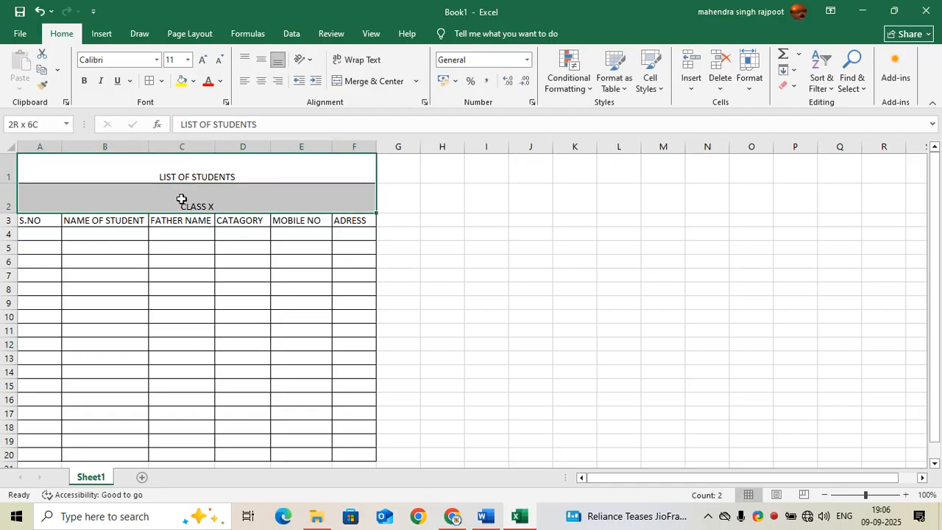
left_click(261, 59)
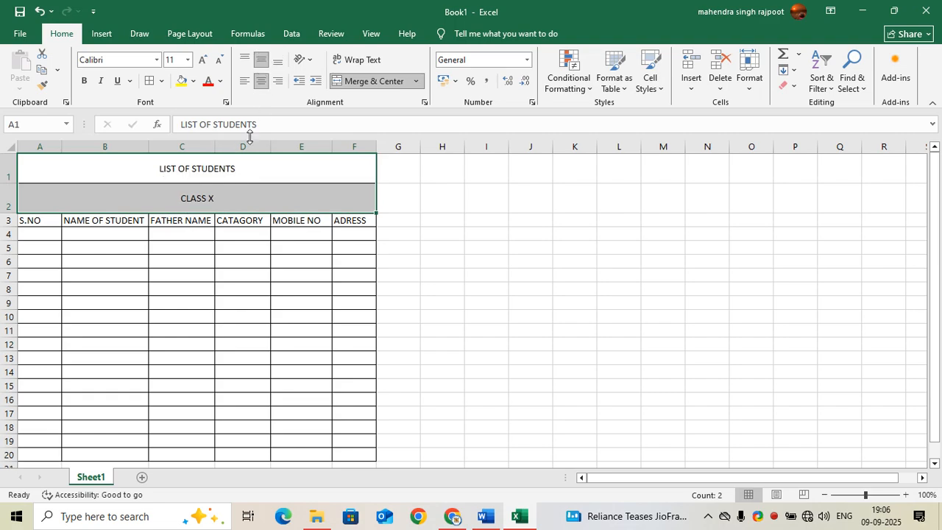
left_click(83, 80)
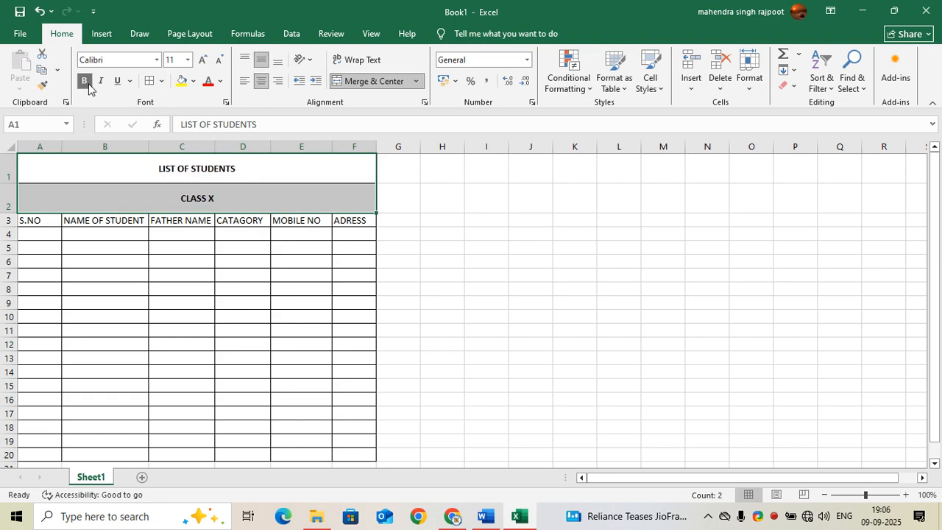
left_click(188, 60)
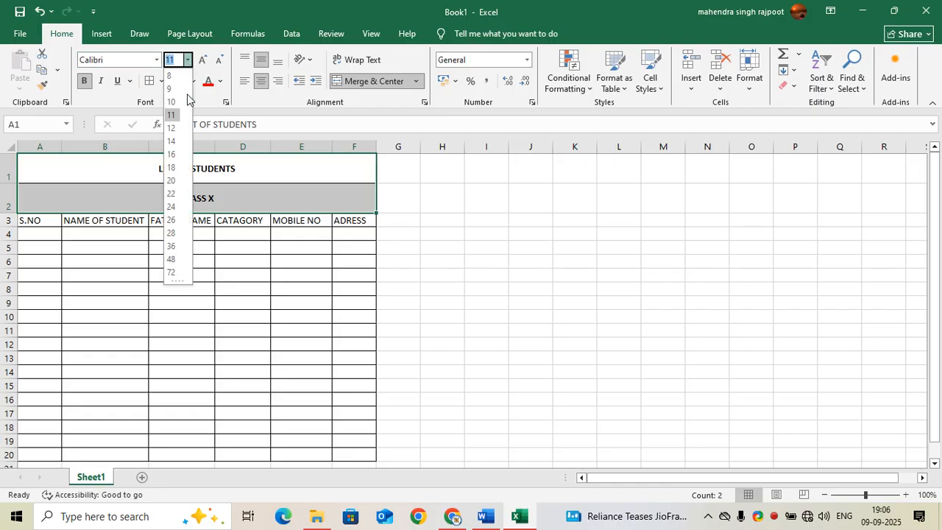
left_click(176, 158)
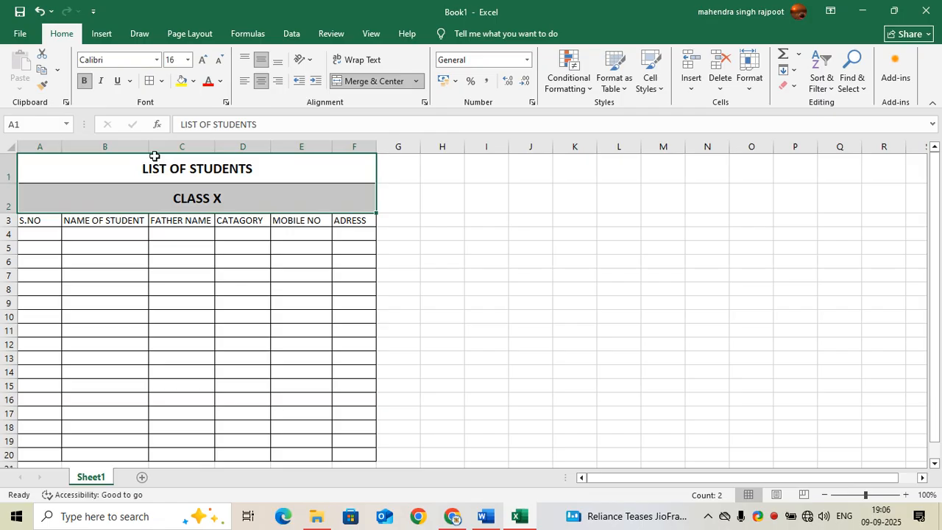
Set the two heading rows in Times New Roman with a red font color.
left_click(128, 61)
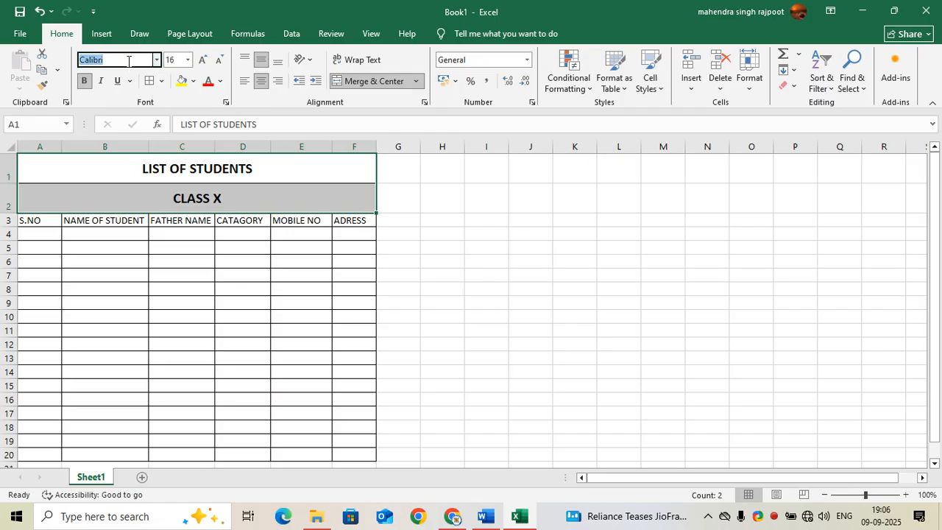
type("Times New Roman")
key("Return")
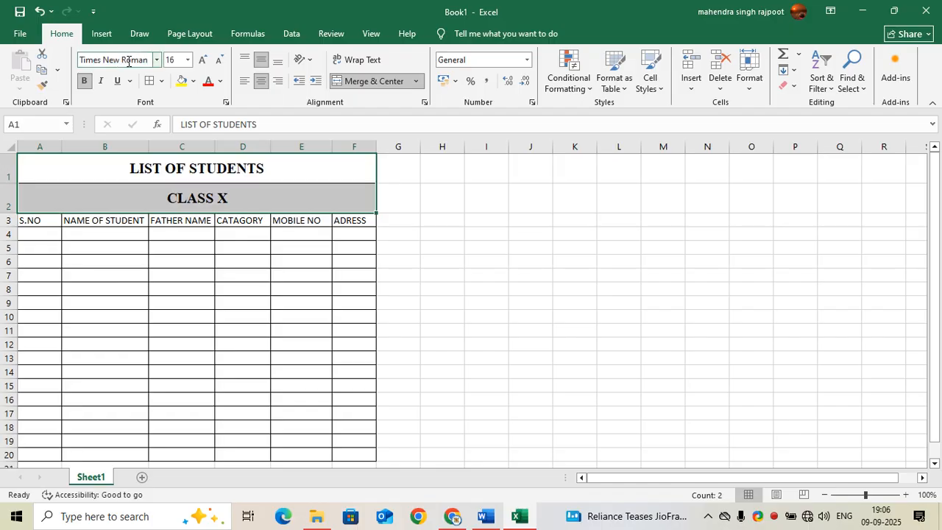
left_click(219, 82)
left_click(230, 304)
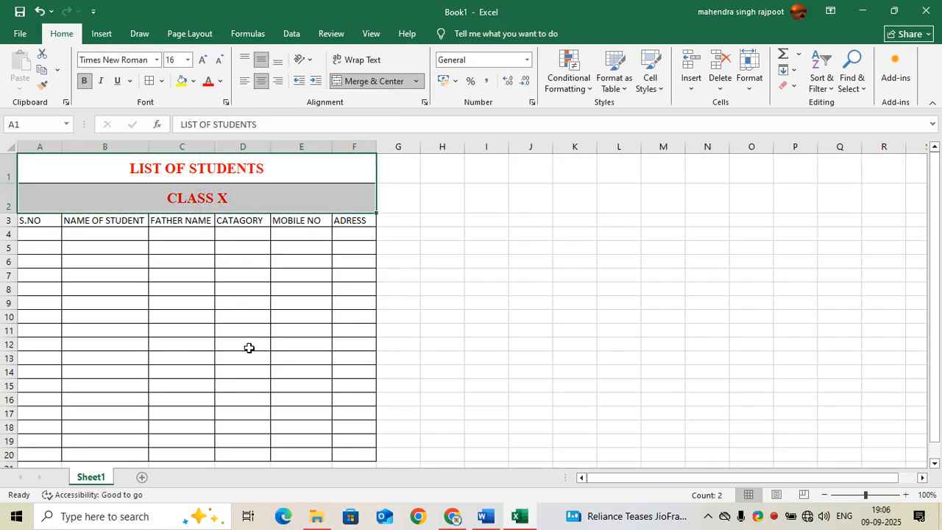
left_click(253, 355)
left_click(140, 275)
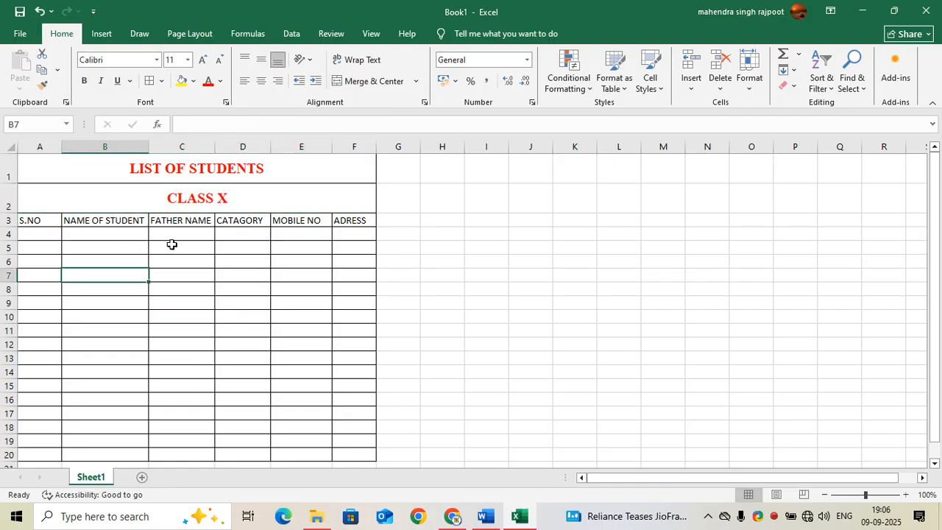
Fill the S.NO column from A4 to A19 with the numbers 1 to 16 and center them.
left_click(48, 234)
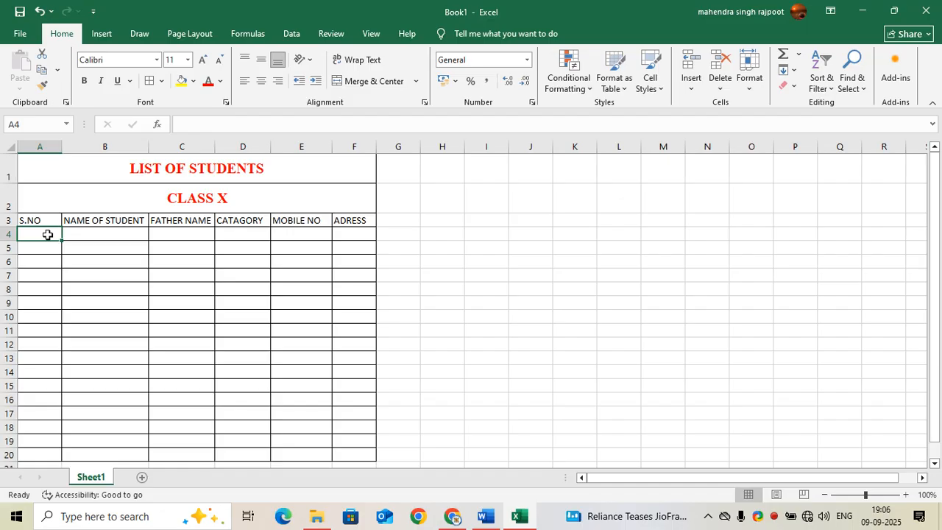
type("1")
key("Return")
type("2")
key("Return")
left_click_drag(47, 234, 56, 449)
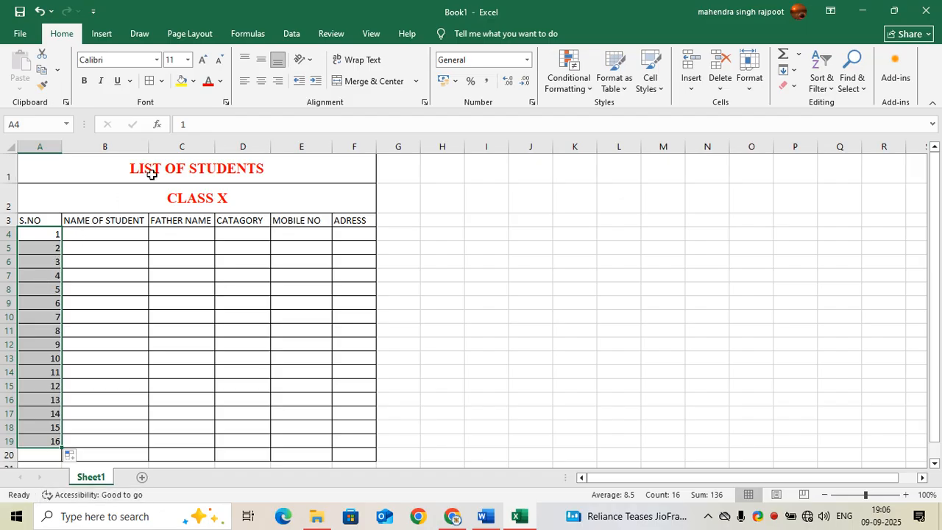
left_click(261, 81)
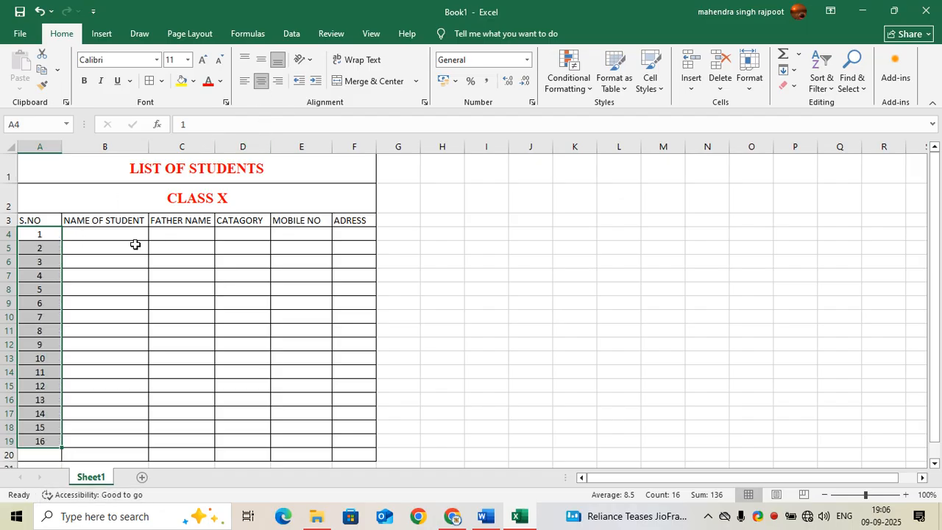
Enter ABC as the student name in B4 and XYZ as the father name in C4.
left_click(96, 237)
type("ABC")
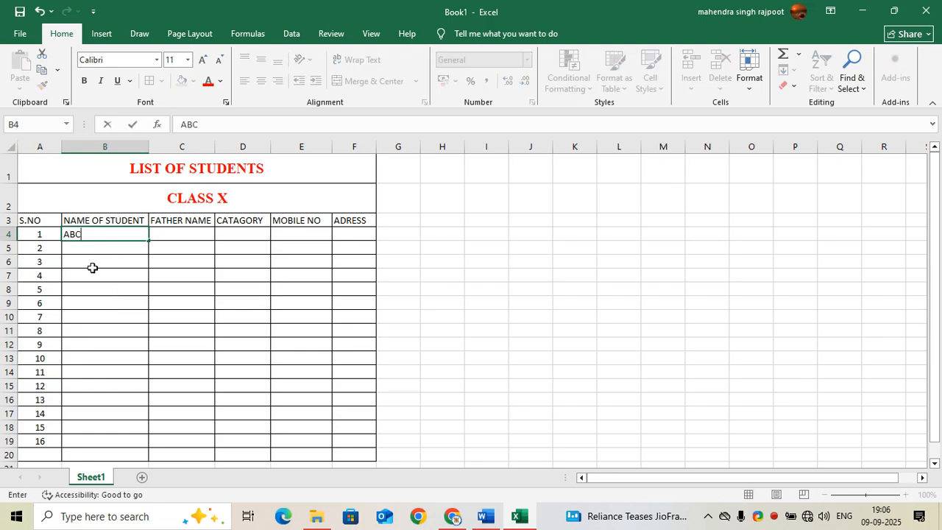
left_click(92, 266)
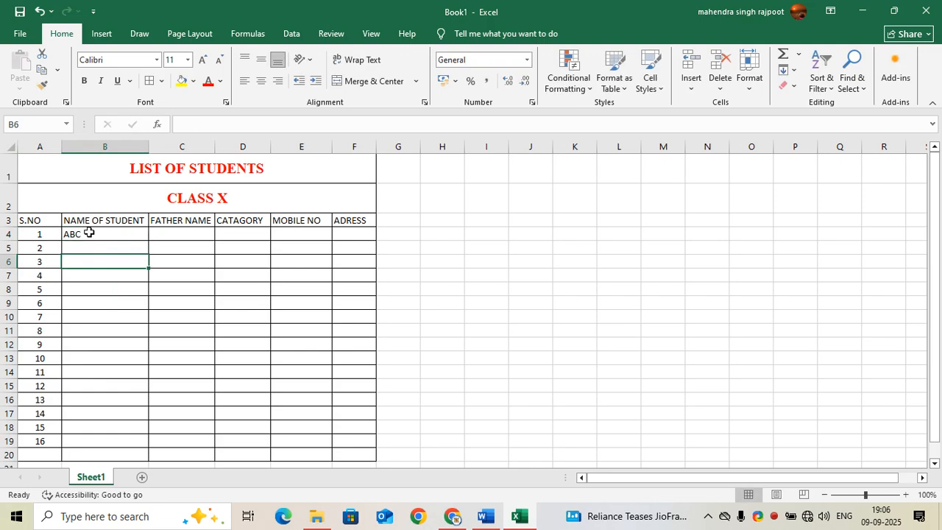
left_click(89, 234)
left_click(171, 225)
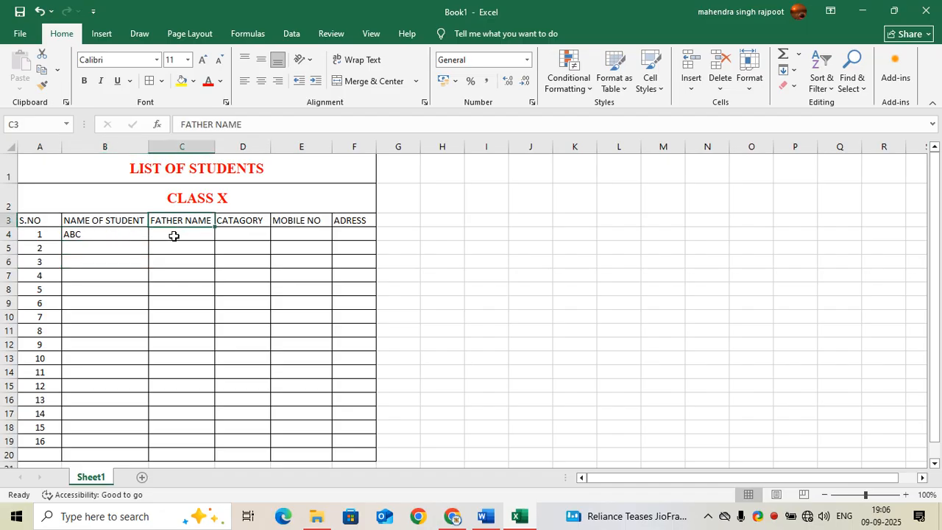
left_click(174, 236)
type("XYZ")
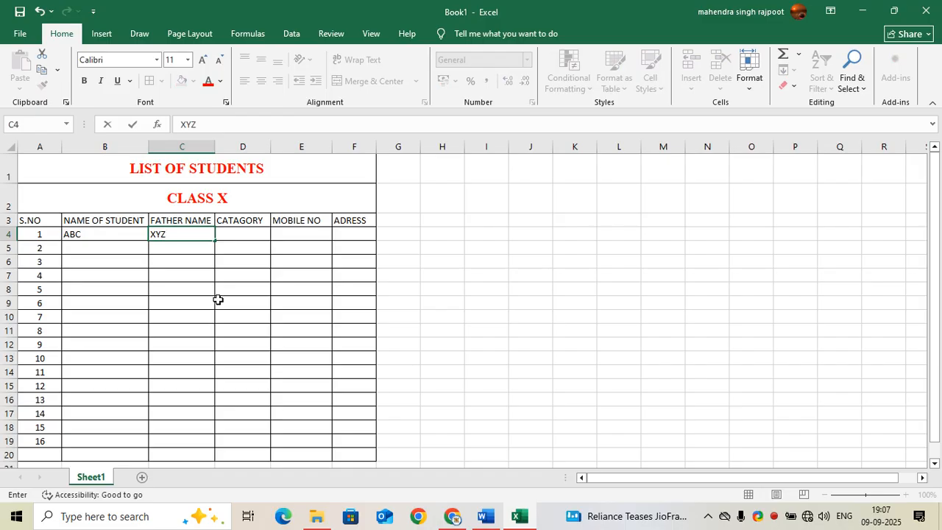
left_click(218, 299)
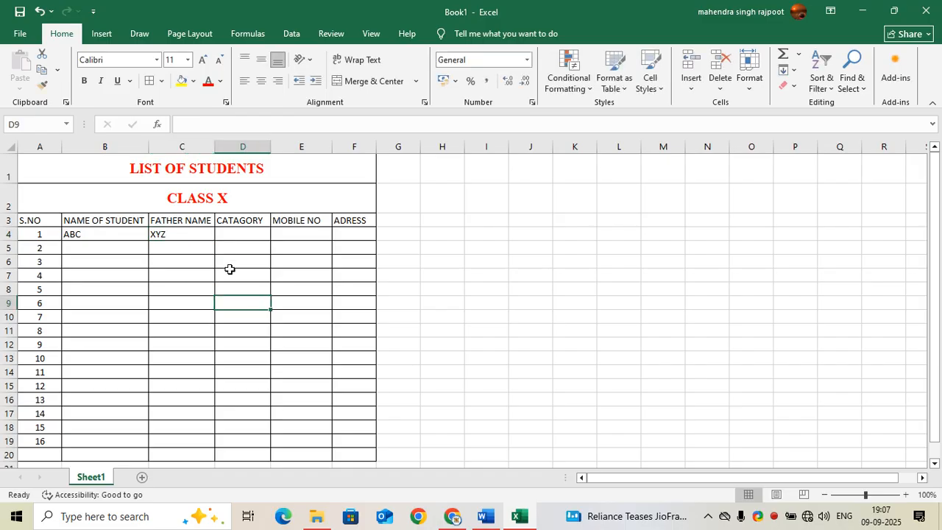
Complete the first student's record with category ST in D4 and a placeholder mobile number in E4.
left_click(242, 233)
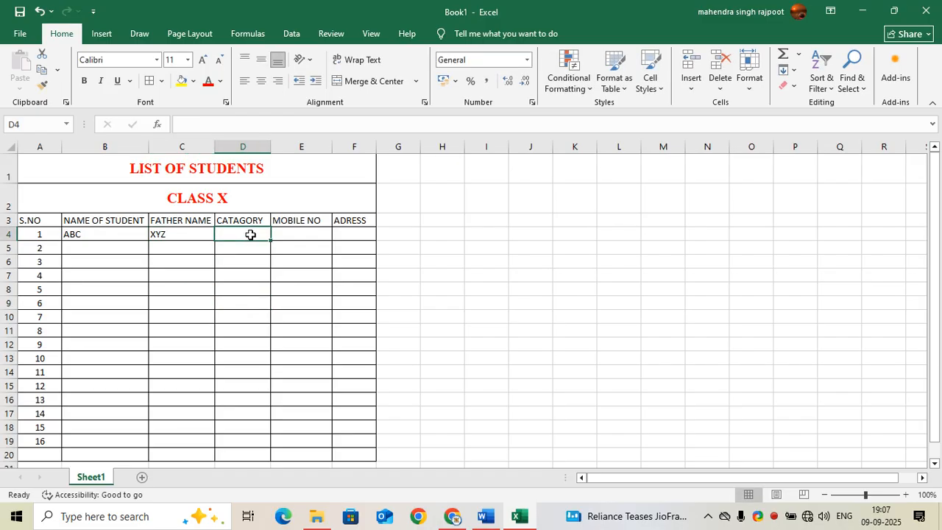
type("ST")
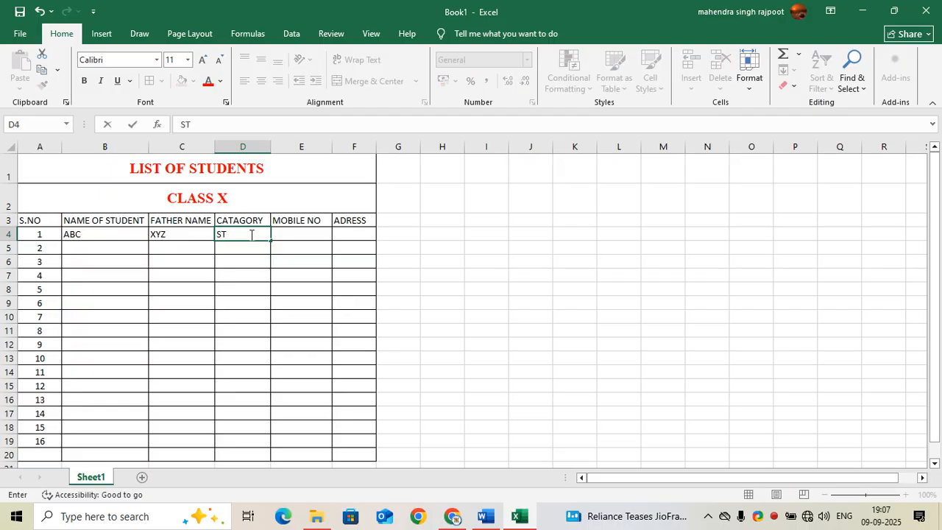
left_click(301, 237)
type("78545....")
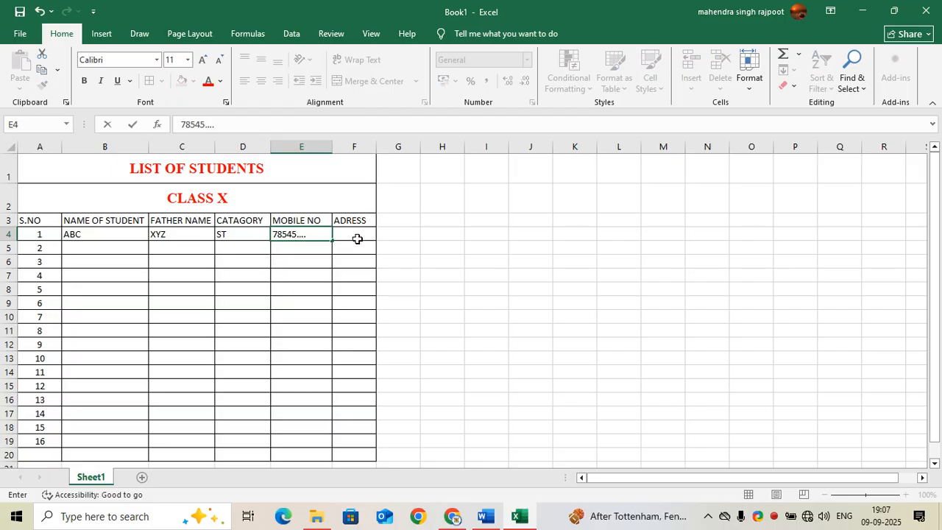
left_click(356, 237)
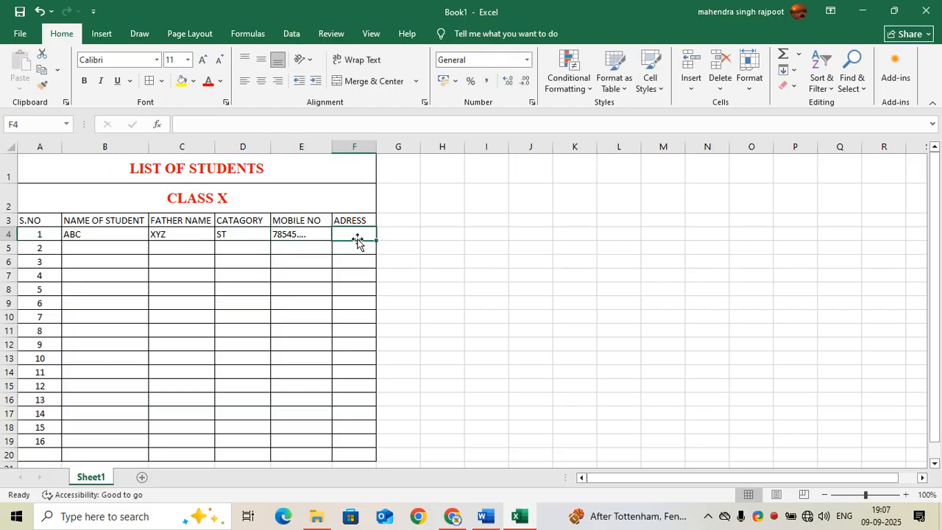
Widen the ADRESS column F slightly.
left_click_drag(376, 147, 390, 148)
left_click(327, 276)
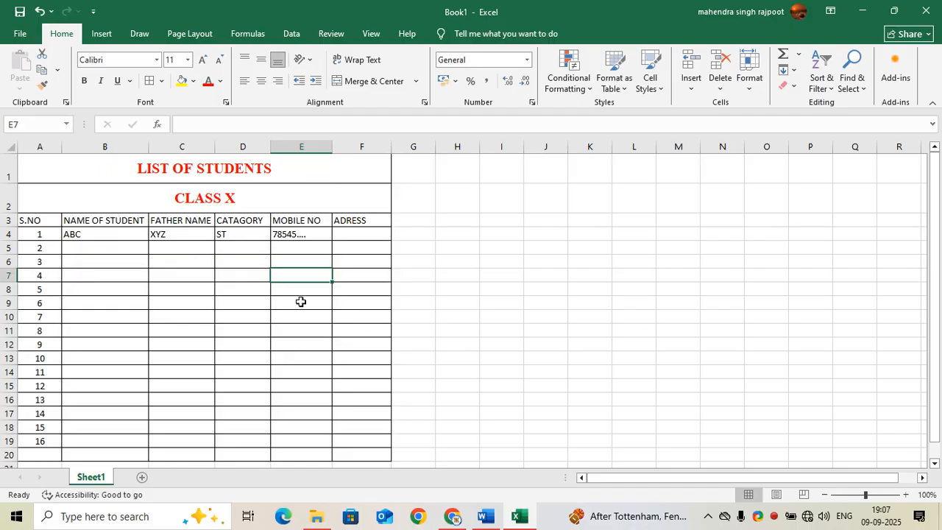
left_click(9, 248)
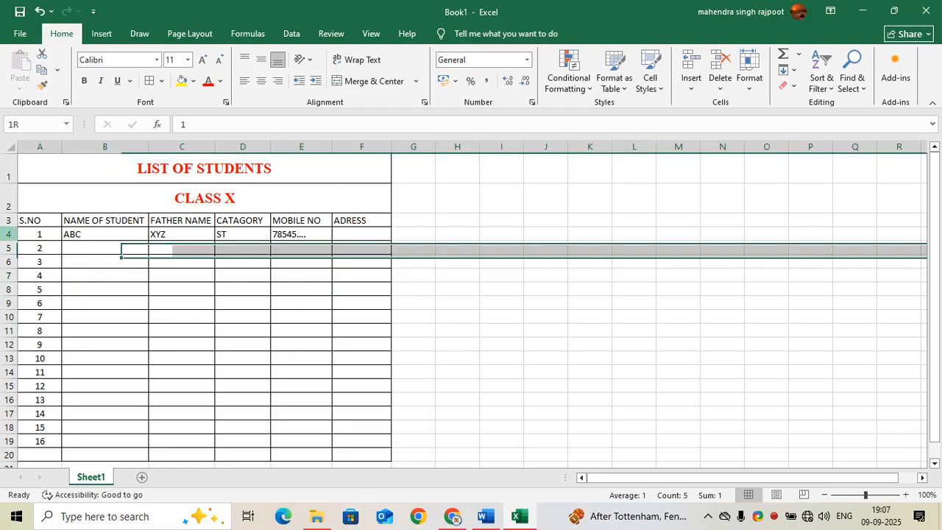
left_click(8, 234)
left_click(319, 275)
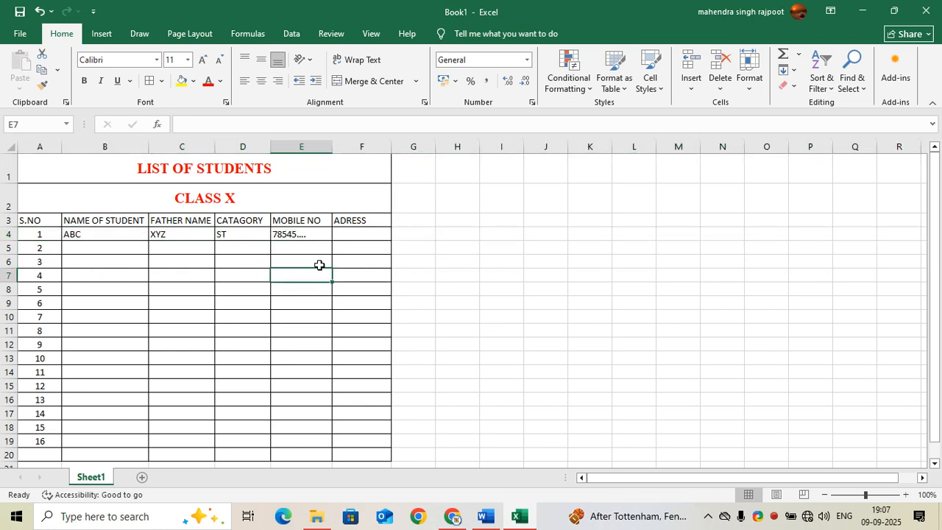
Insert a blank column between the MOBILE NO and ADRESS columns.
left_click(362, 145)
right_click(363, 147)
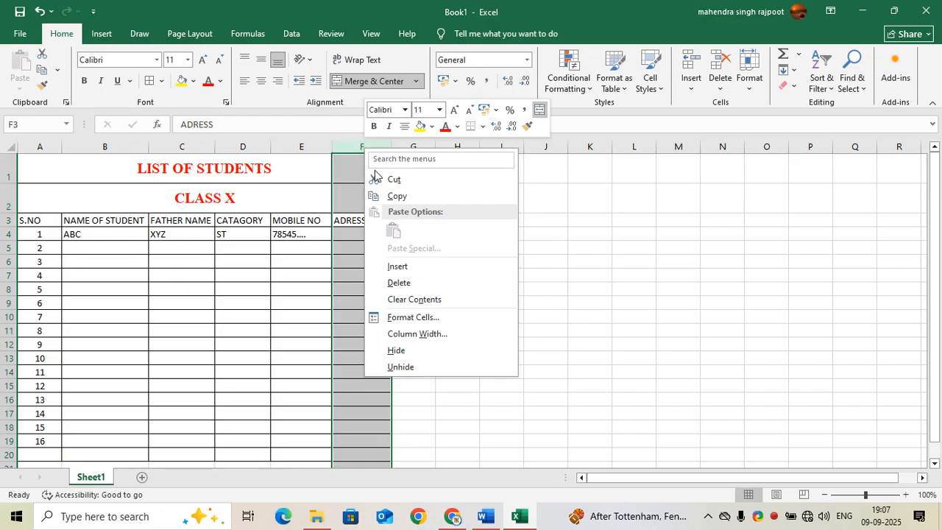
left_click(403, 266)
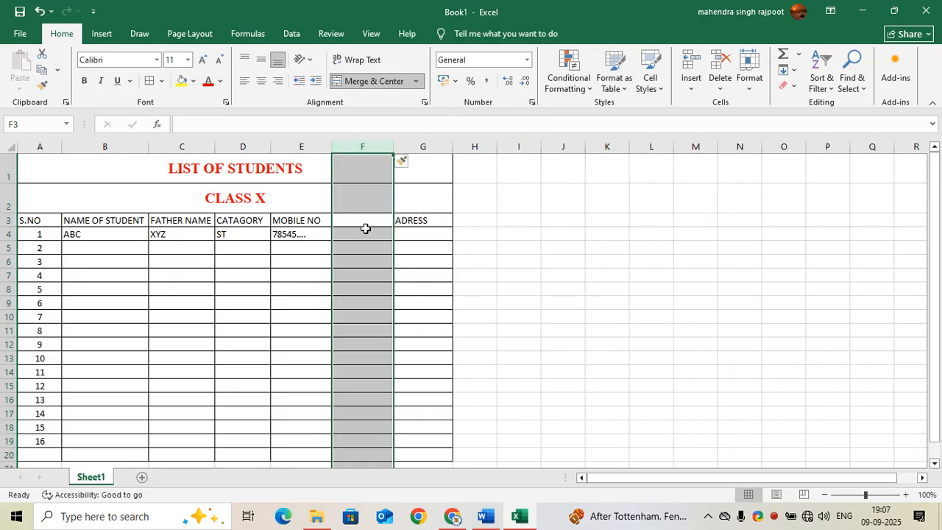
Merge and center the MOBILE NO heading across cells E3 and F3.
left_click(347, 266)
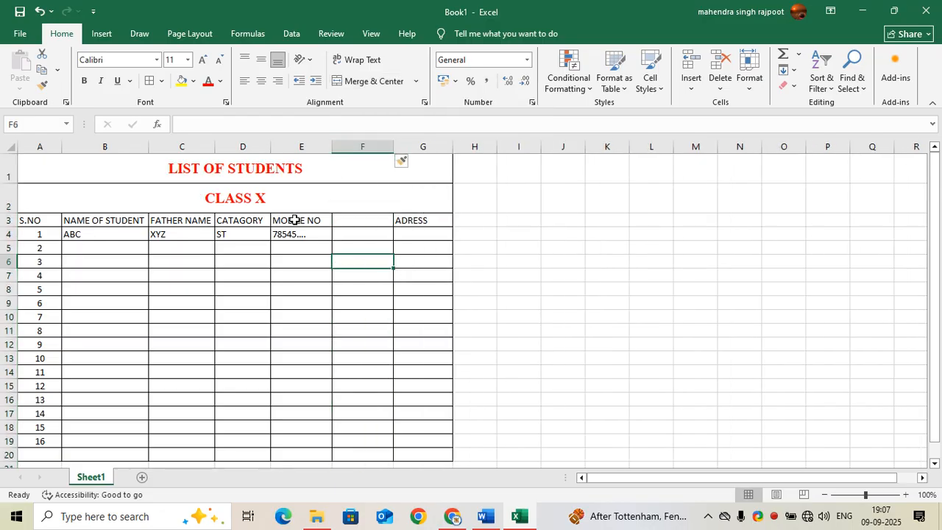
left_click_drag(294, 220, 341, 216)
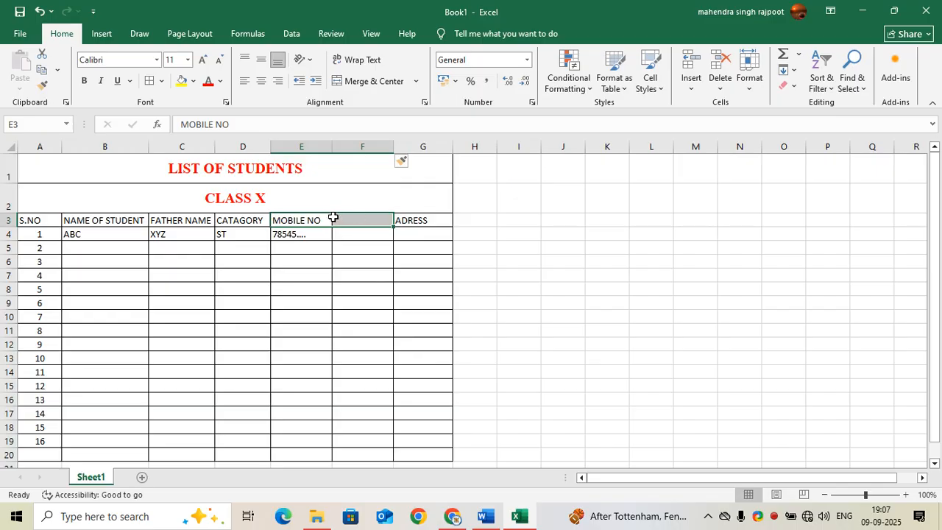
left_click(359, 84)
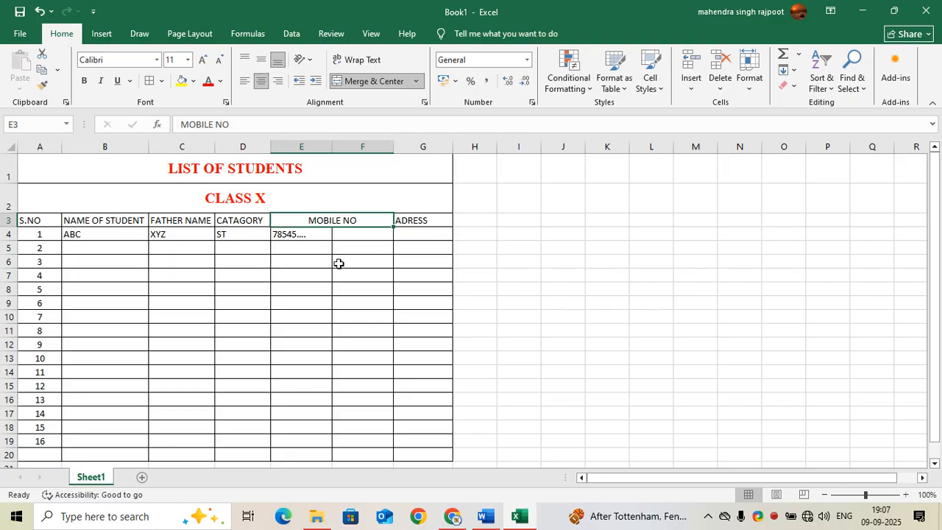
Insert a blank row directly above the first student's record, below the heading row.
left_click(319, 235)
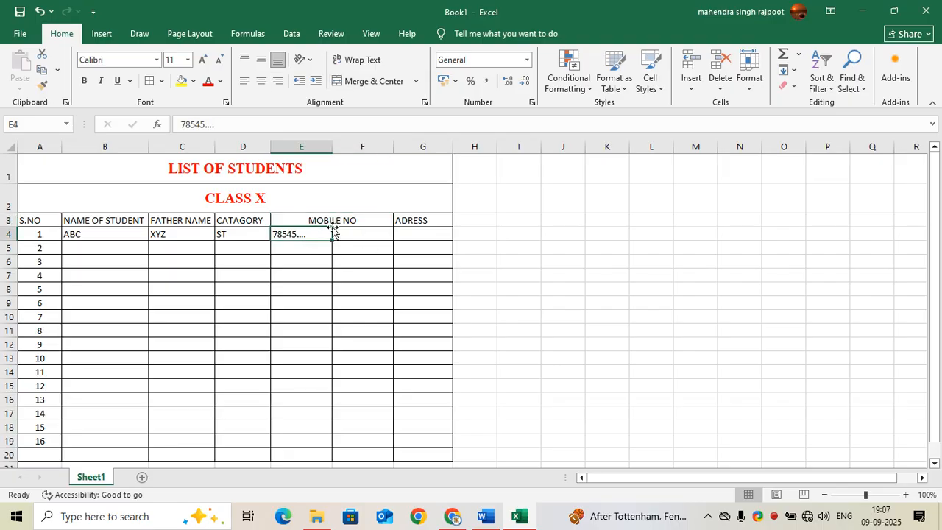
left_click(4, 234)
right_click(3, 235)
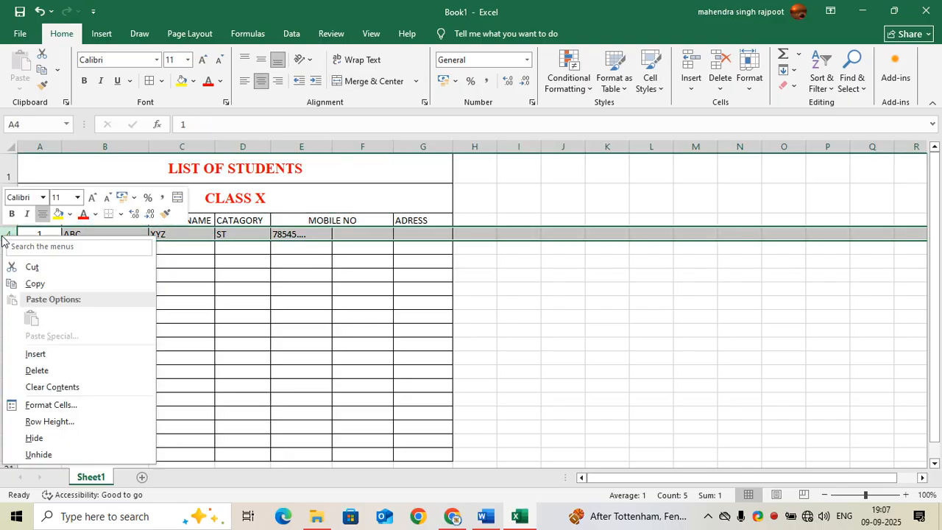
left_click(36, 354)
left_click(284, 340)
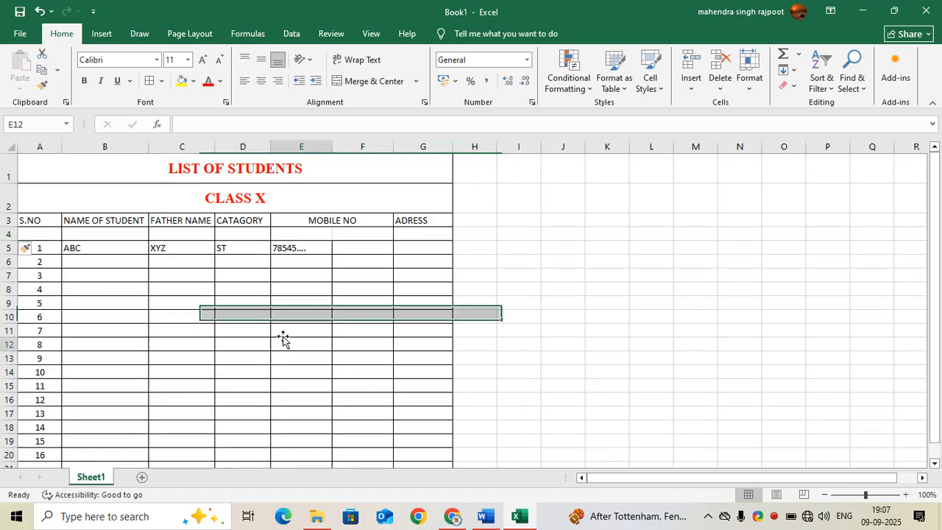
Enter the subheadings NO1 in E4 and NO2 in F4 under the MOBILE NO heading.
key("Up")
key("Up")
key("Up")
key("Up")
key("Up")
key("Up")
key("Up")
key("Up")
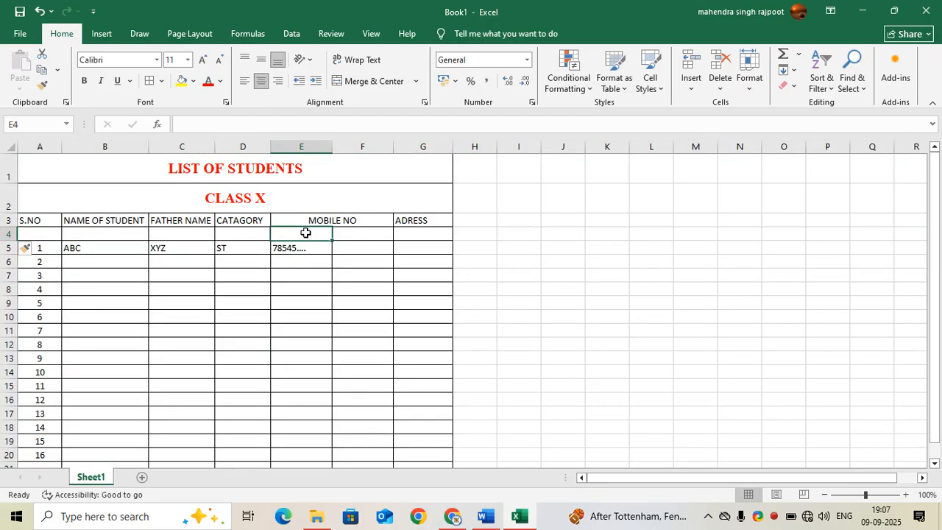
type("NO1")
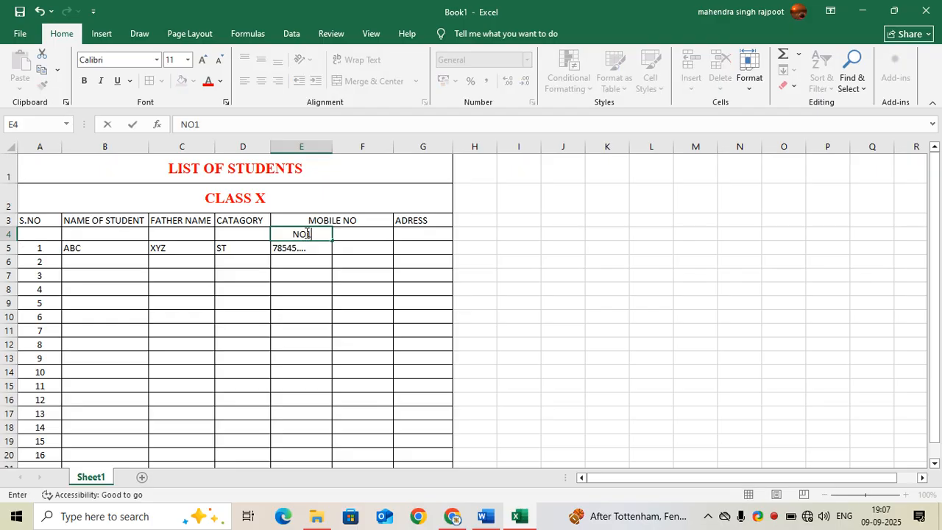
key("Tab")
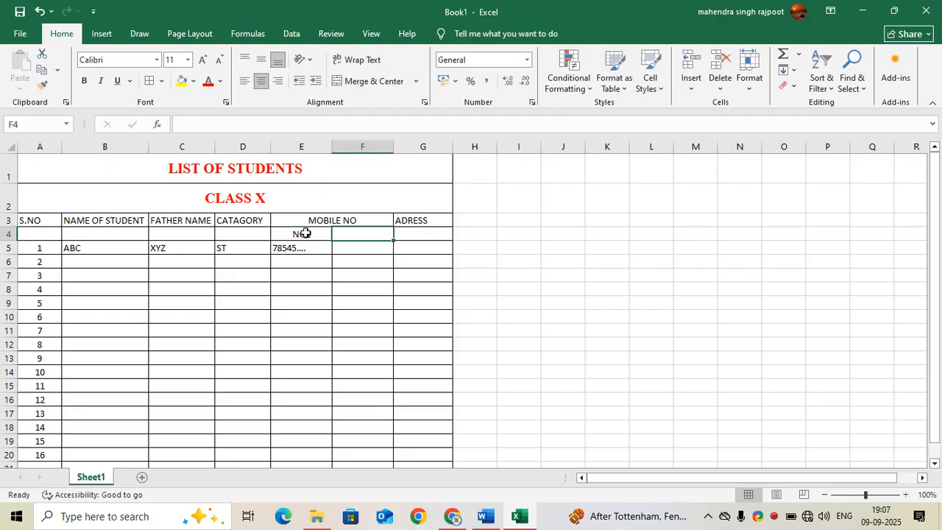
type("NO2")
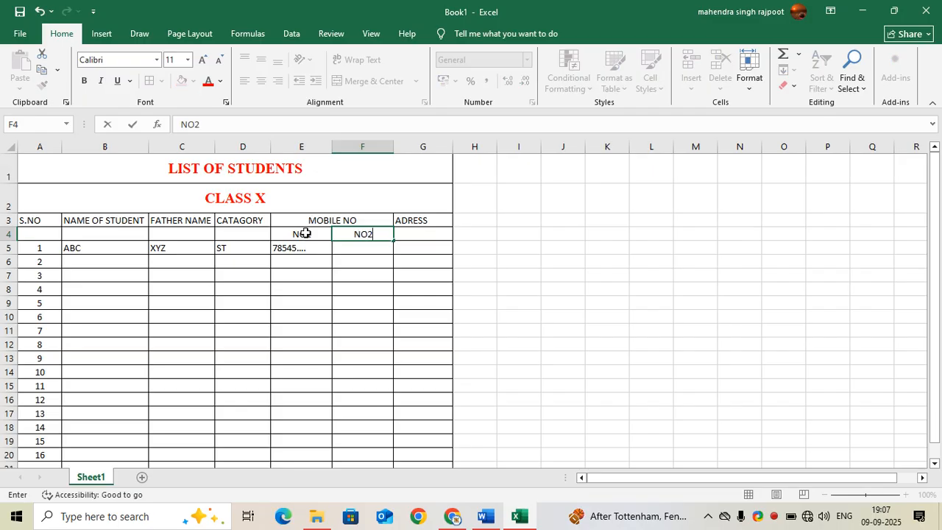
left_click(334, 327)
left_click_drag(305, 234, 353, 234)
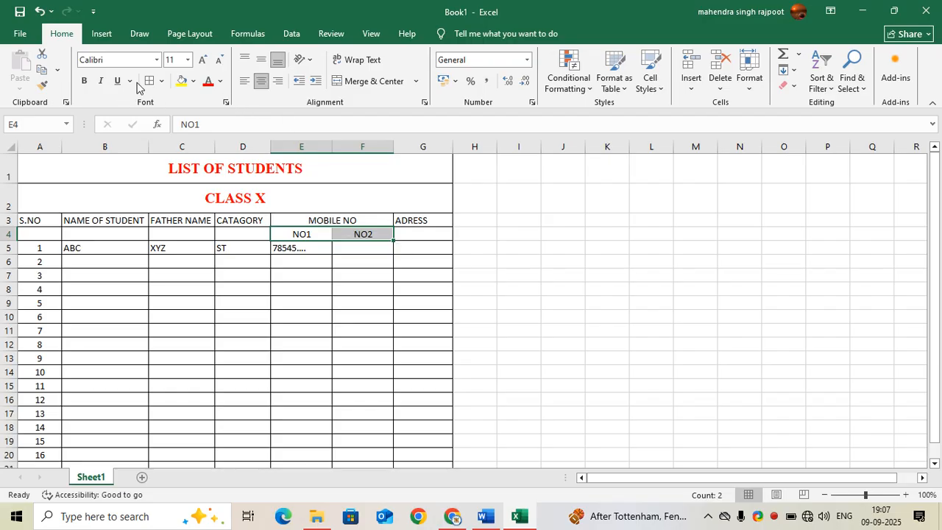
left_click(265, 302)
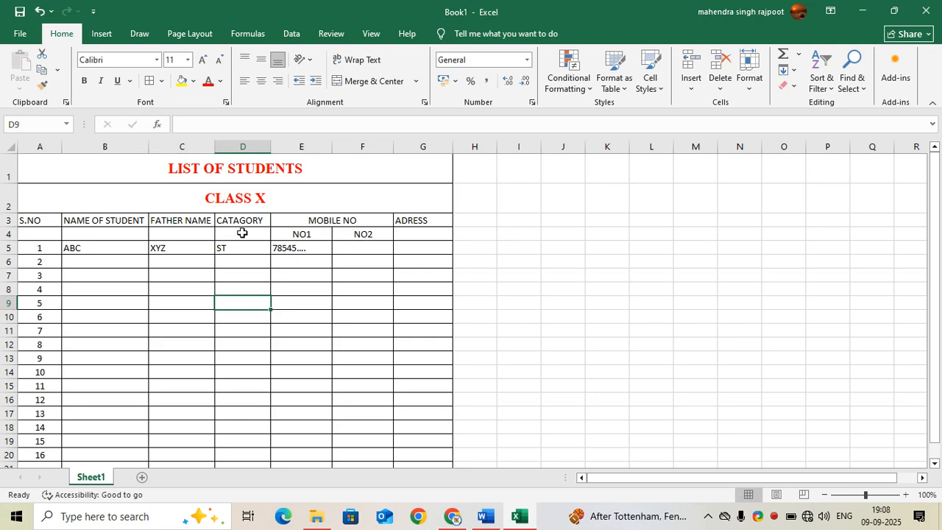
Merge and center the CATAGORY heading over D3:D4 and the FATHER NAME heading over C3:C4, both middle-aligned vertically.
left_click_drag(243, 222, 246, 231)
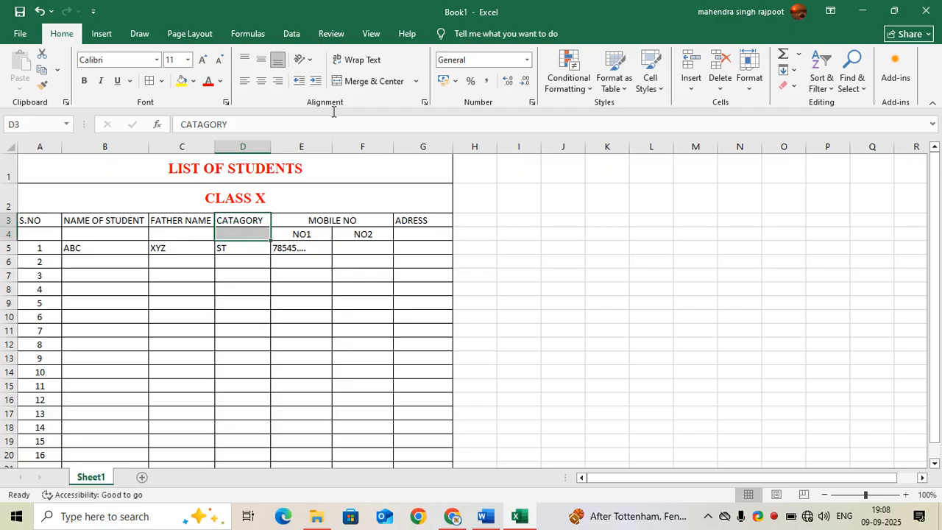
left_click(370, 83)
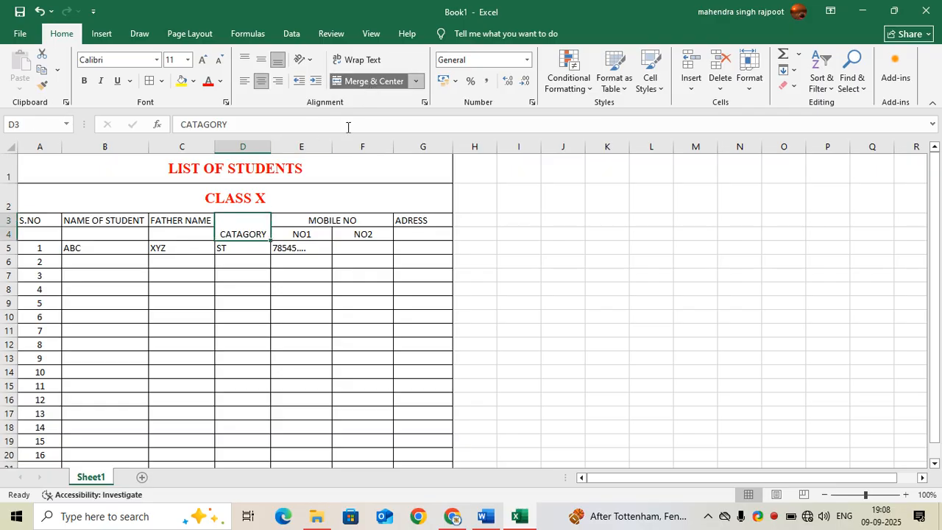
left_click(261, 60)
left_click_drag(186, 223, 188, 234)
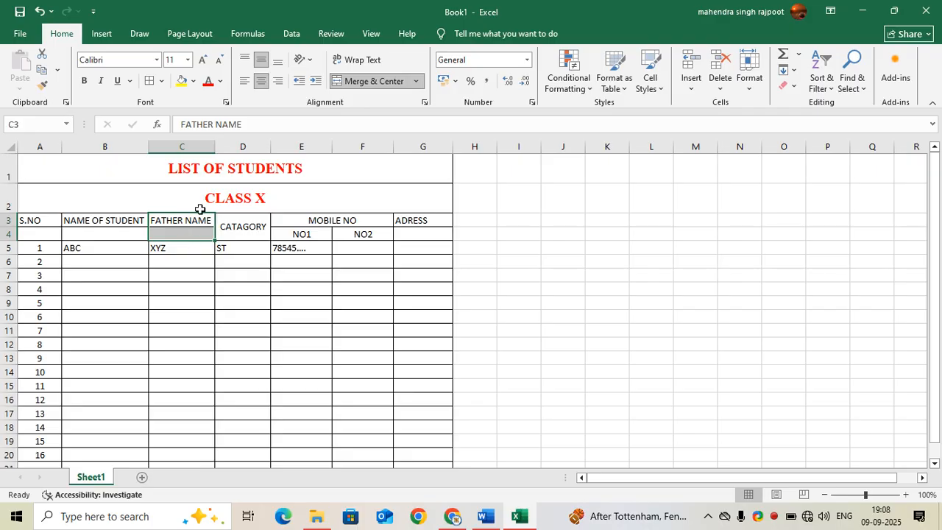
left_click(261, 83)
left_click(261, 61)
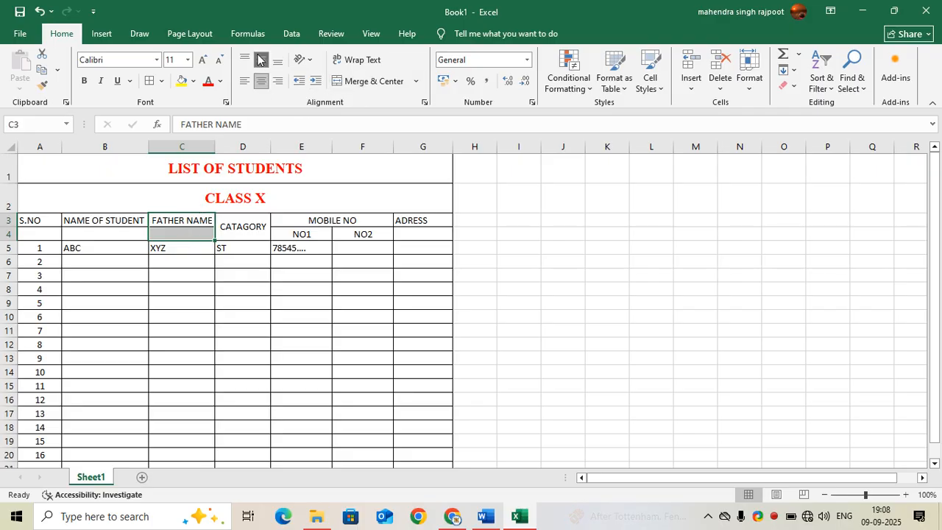
left_click(369, 83)
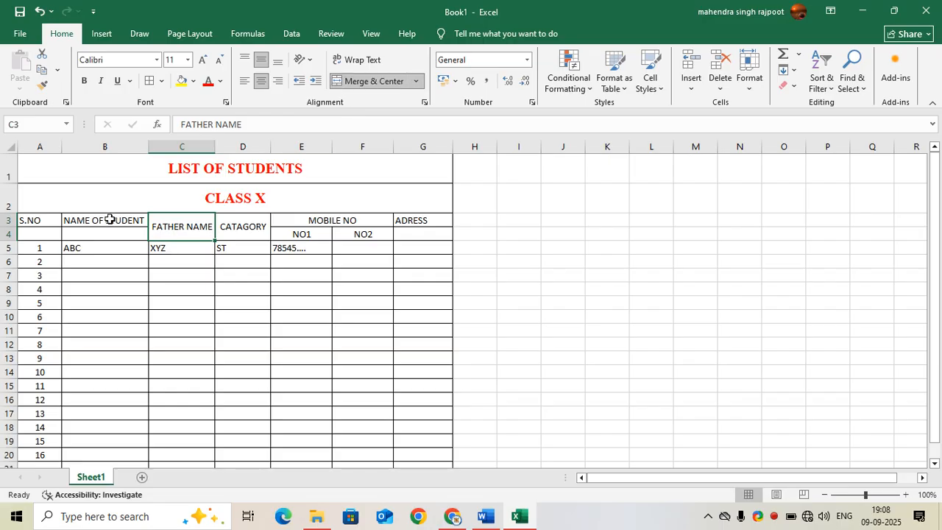
Merge and center the NAME OF STUDENT heading over B3:B4 and the S.NO heading over A3:A4, both middle-aligned vertically.
left_click_drag(109, 218, 111, 234)
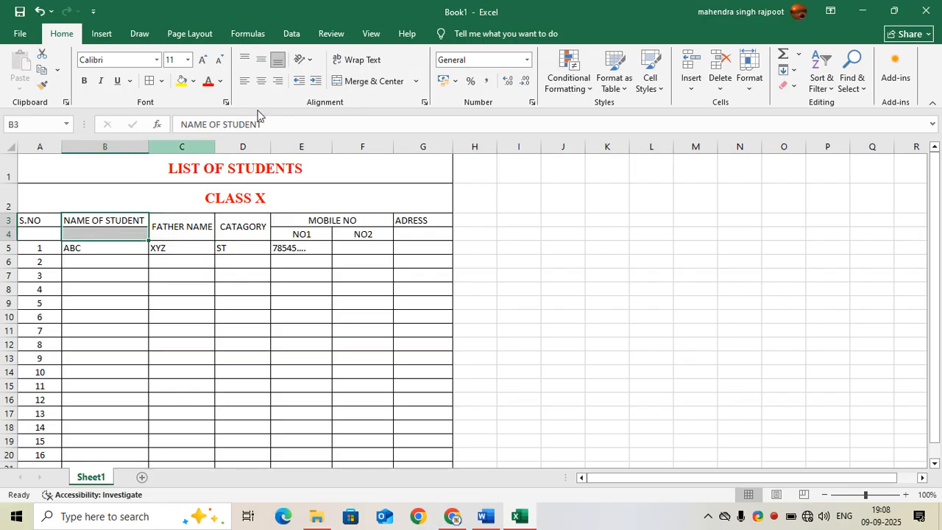
left_click(350, 83)
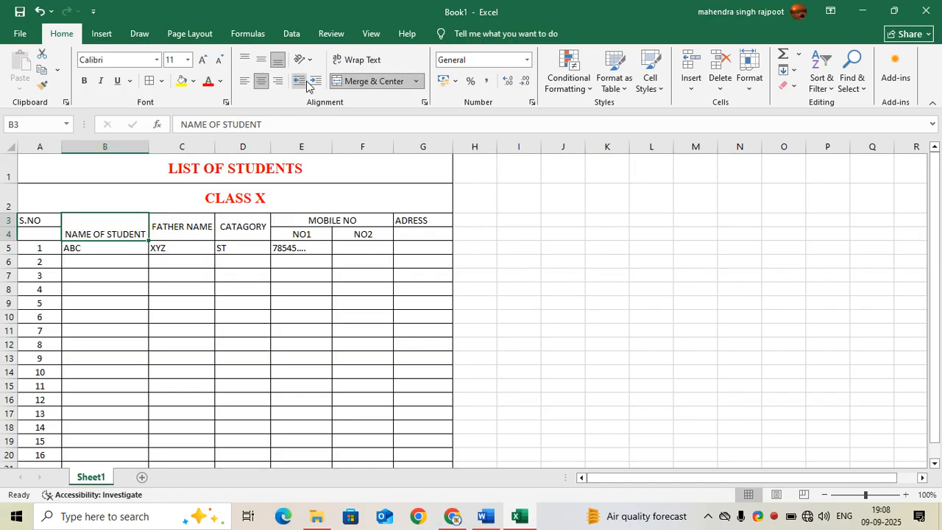
left_click(261, 60)
left_click_drag(29, 218, 30, 233)
left_click(365, 83)
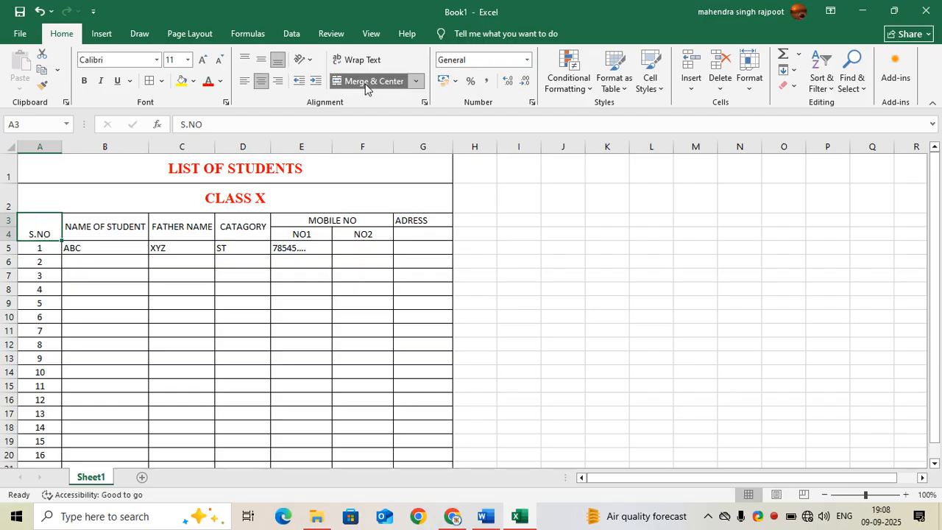
left_click(262, 62)
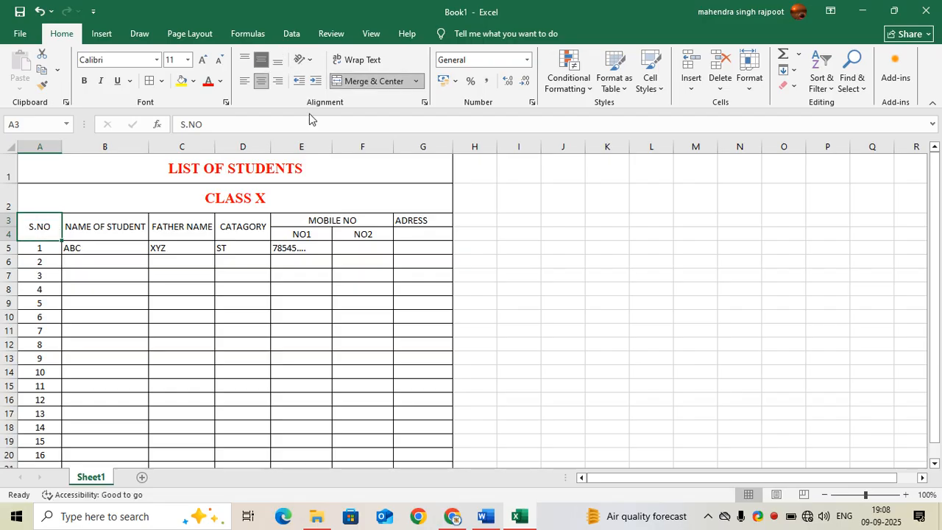
Widen the ADRESS column G to nearly twice its width.
left_click(363, 234)
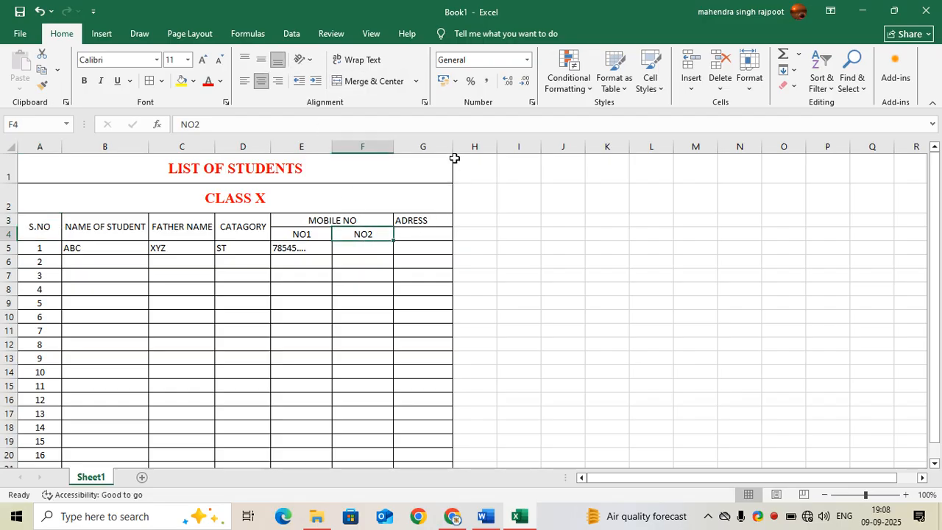
left_click_drag(453, 147, 501, 151)
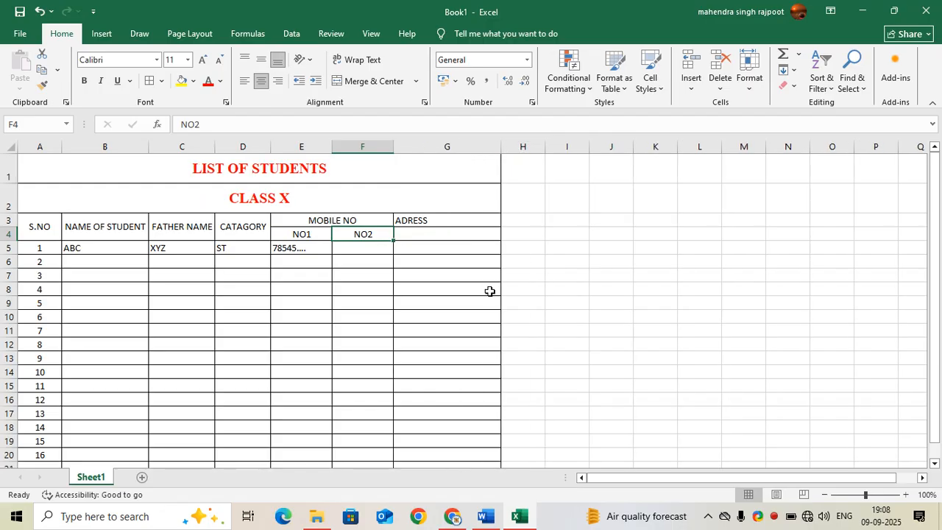
left_click(362, 306)
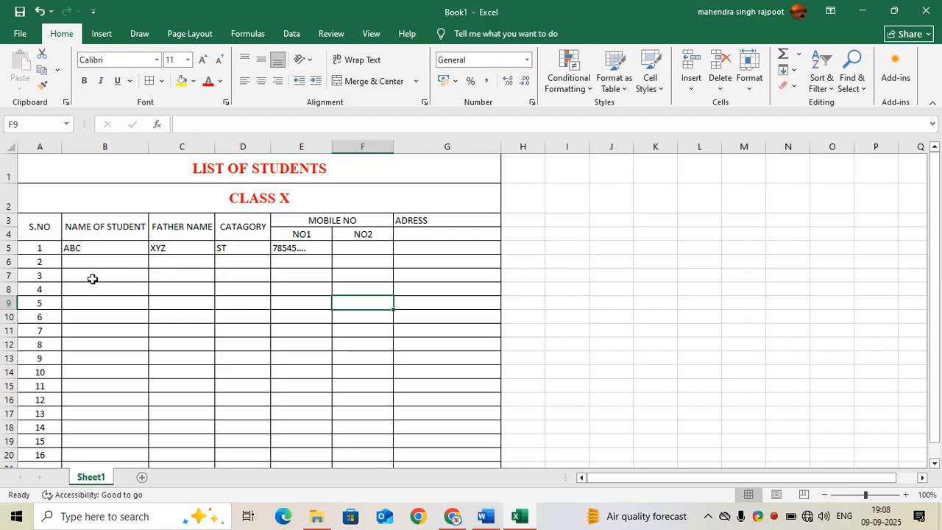
Set the row height of rows 3 through 21 to 25.
left_click_drag(9, 221, 54, 442)
left_click(747, 85)
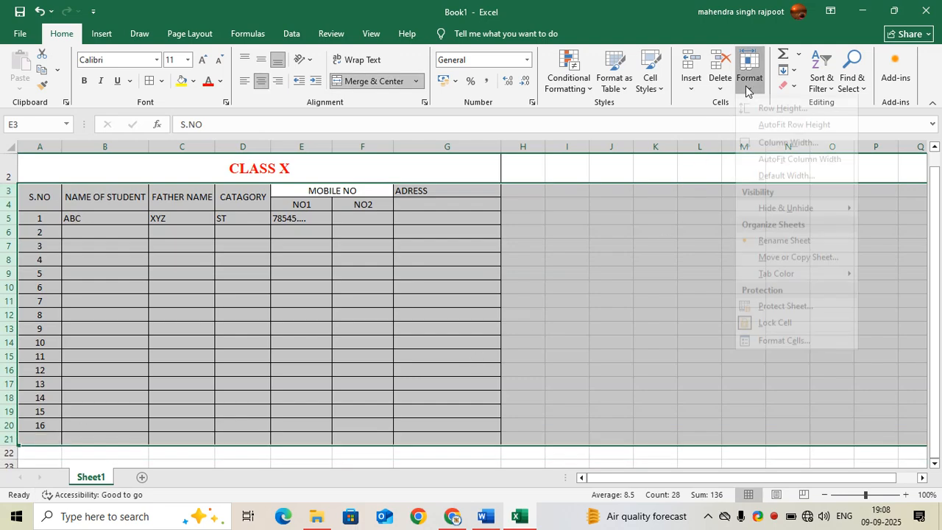
left_click(761, 122)
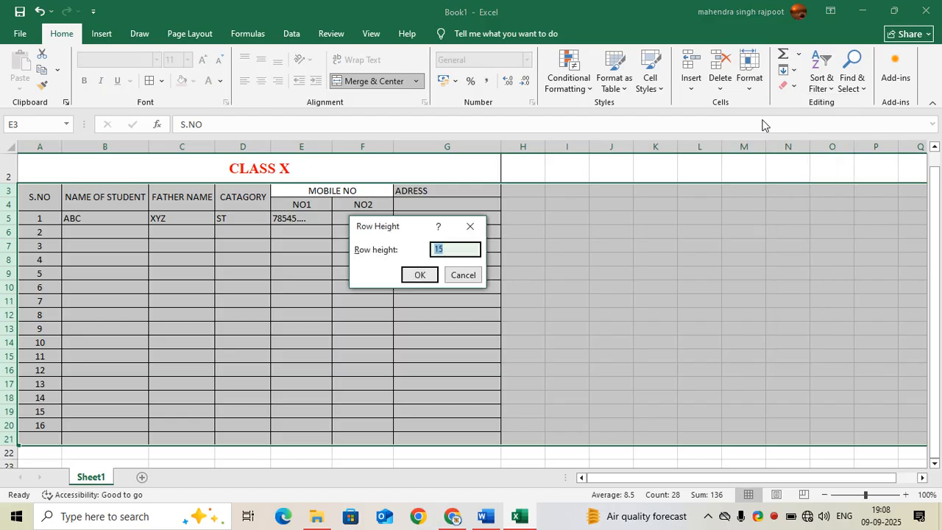
type("25")
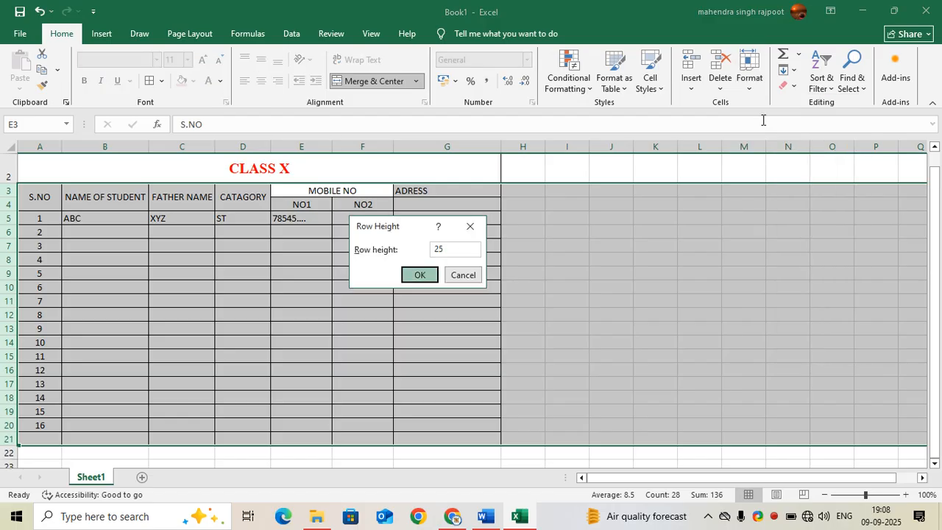
key("Return")
left_click(194, 348)
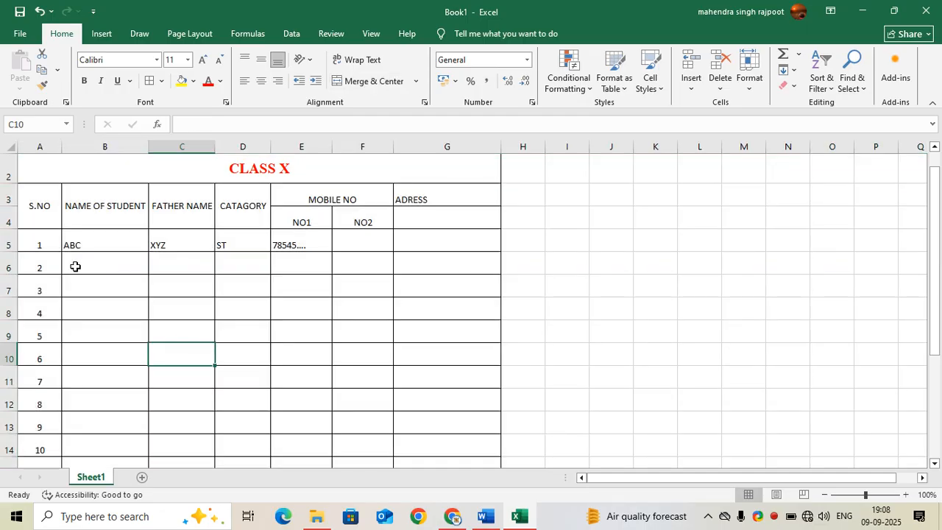
left_click(336, 199)
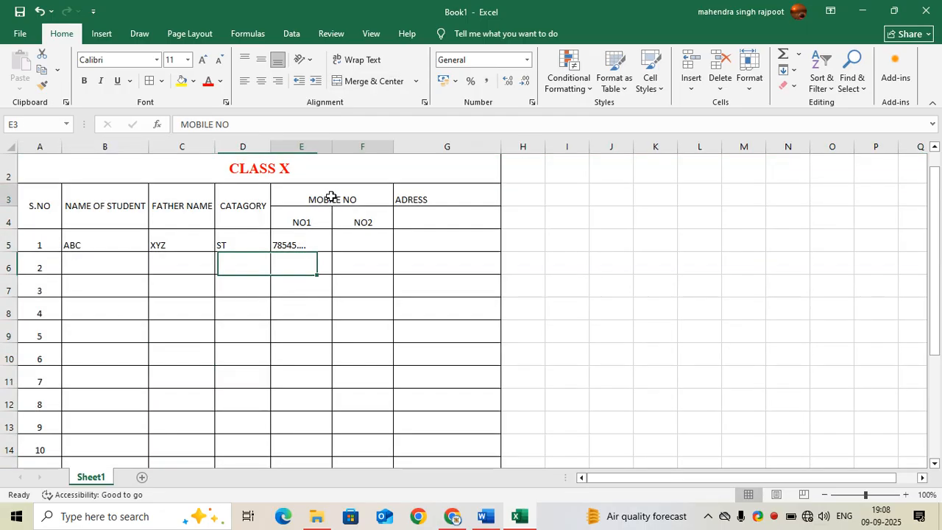
left_click(302, 220)
left_click_drag(344, 220, 356, 226)
left_click(360, 235)
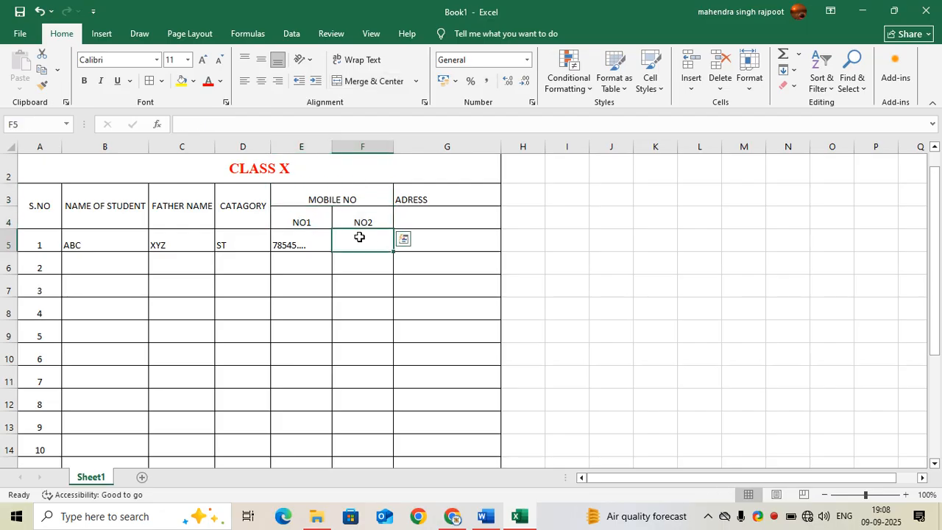
left_click(242, 218)
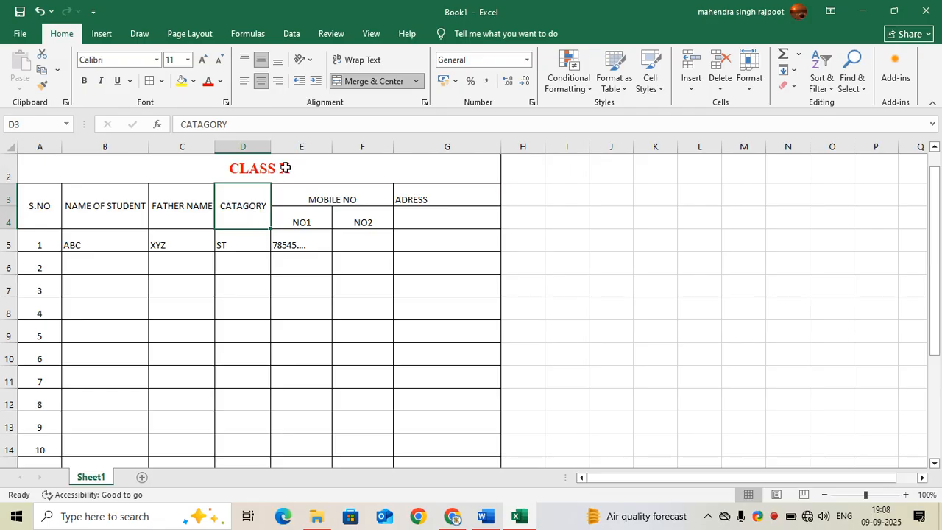
Insert three blank columns between the CATAGORY and MOBILE NO columns.
left_click(301, 146)
right_click(301, 147)
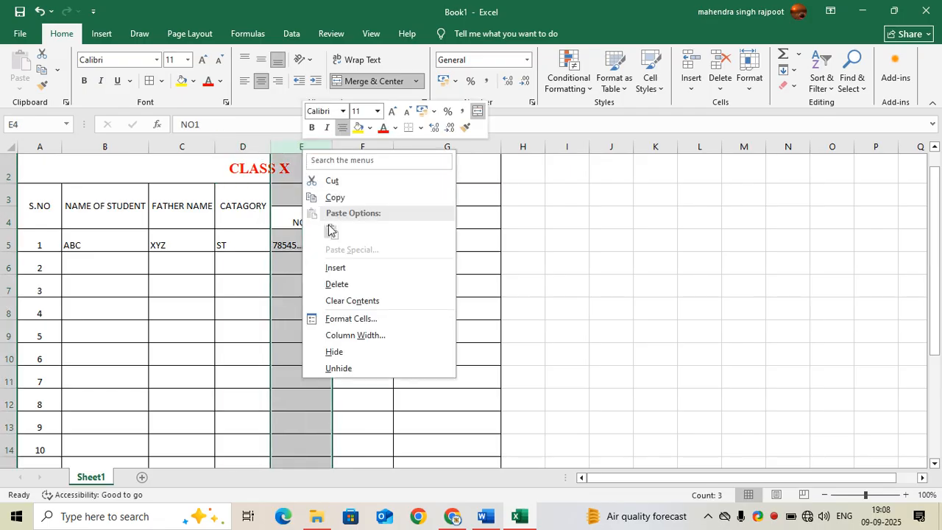
left_click(344, 268)
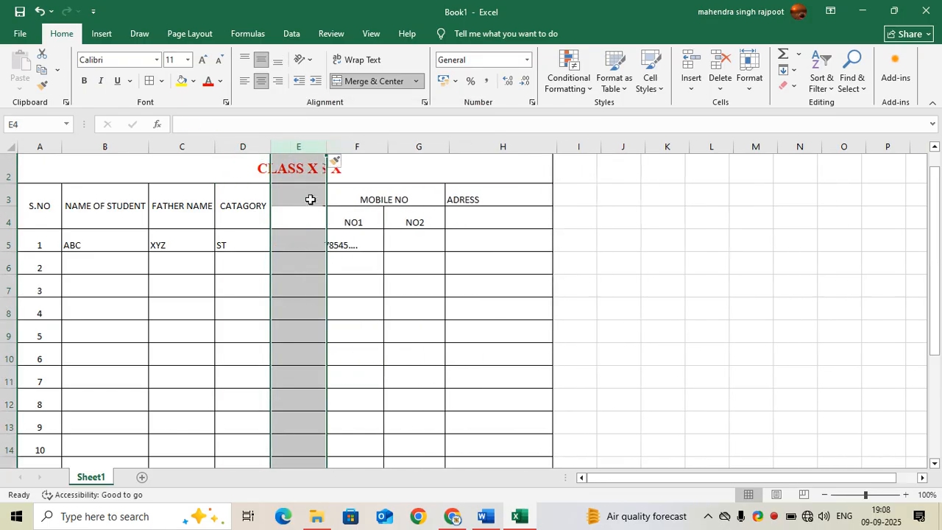
right_click(309, 147)
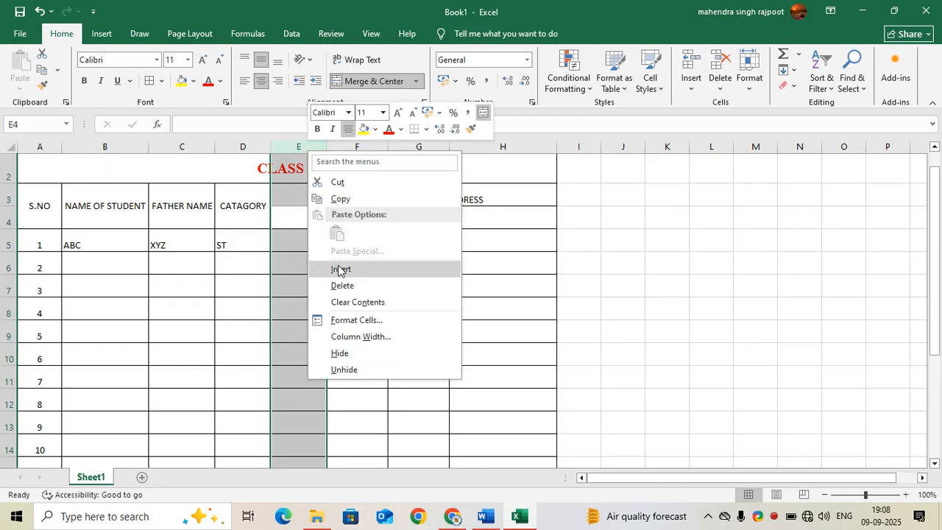
left_click(340, 270)
right_click(306, 147)
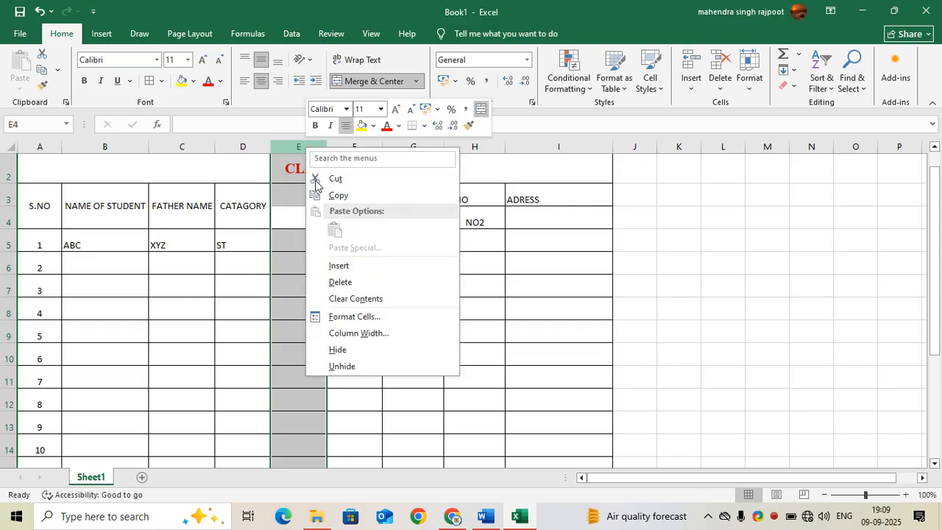
left_click(343, 267)
left_click(300, 284)
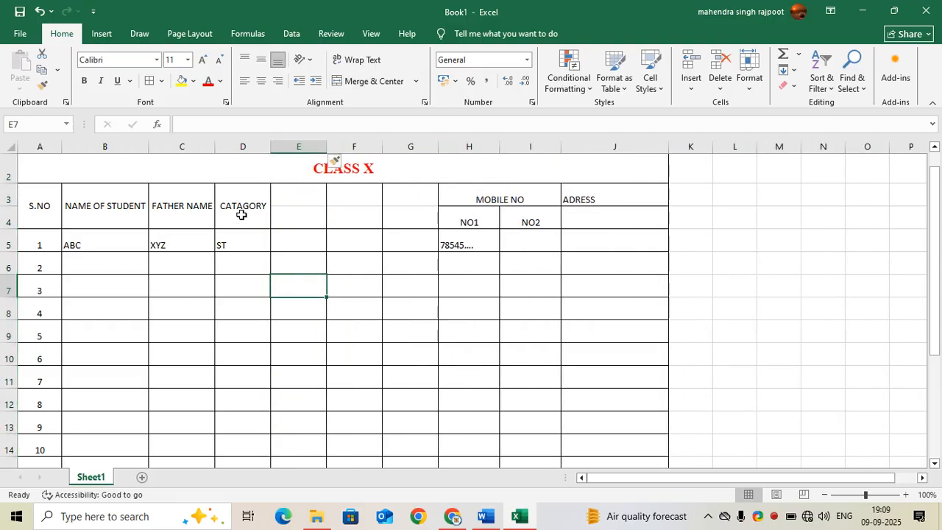
Merge and center the CATAGORY heading over D3:G4.
left_click_drag(241, 214, 356, 208)
left_click_drag(411, 221, 250, 206)
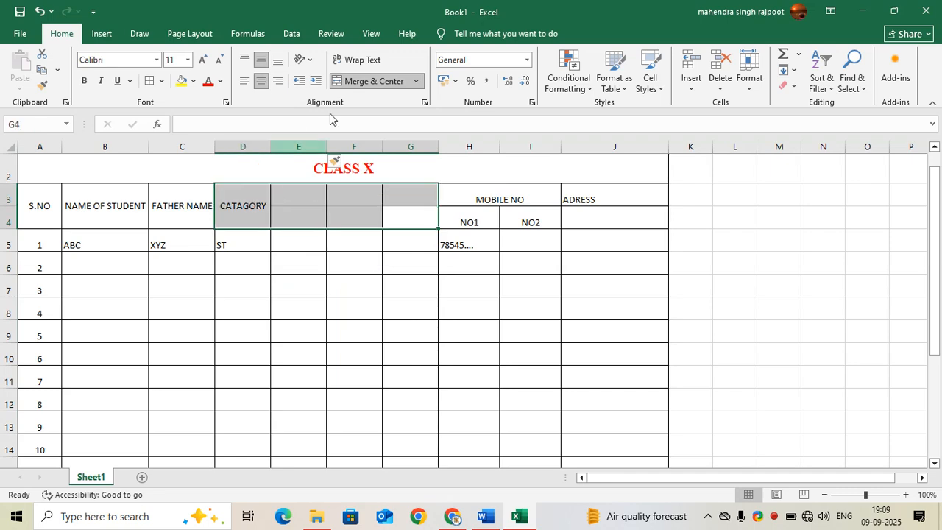
left_click(358, 86)
left_click(358, 86)
left_click(253, 241)
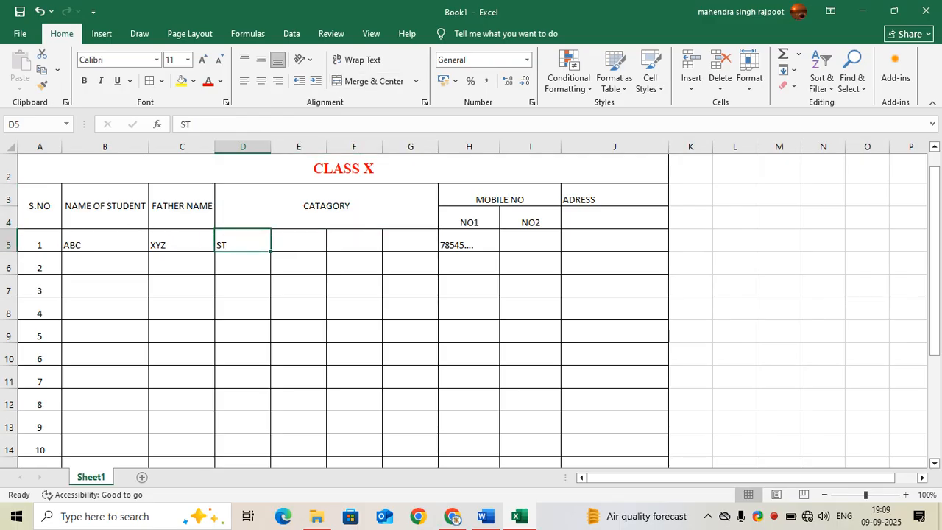
left_click(228, 207)
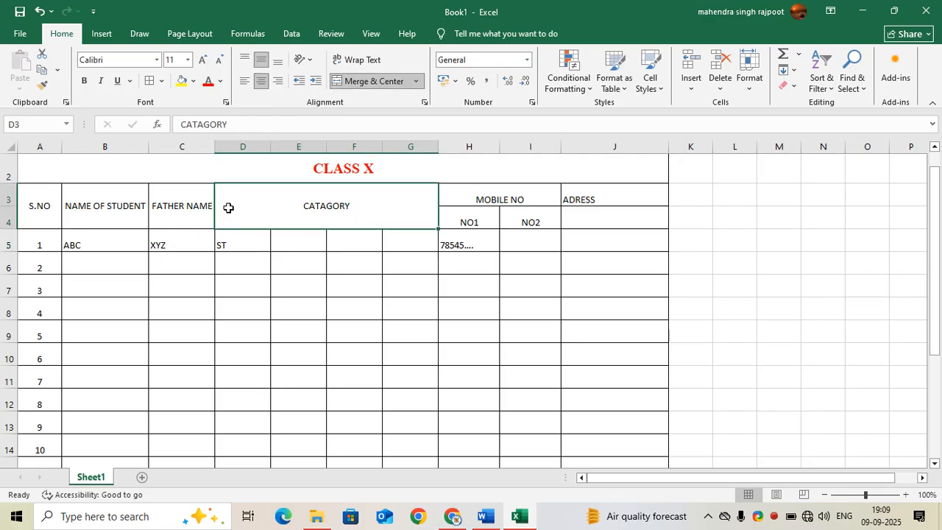
Insert a blank row above the first student's row, directly under the headings.
left_click(8, 245)
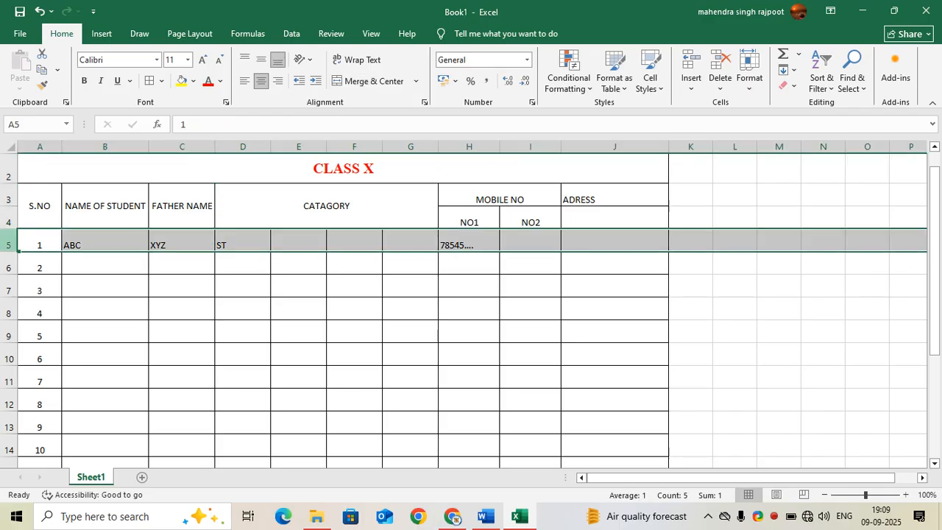
right_click(6, 246)
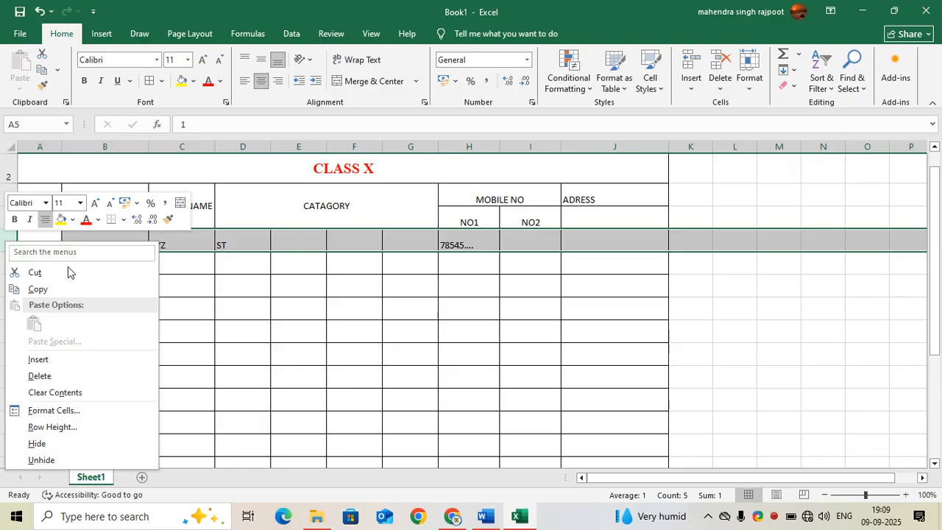
key("Escape")
key("ctrl+shift+plus")
left_click(178, 309)
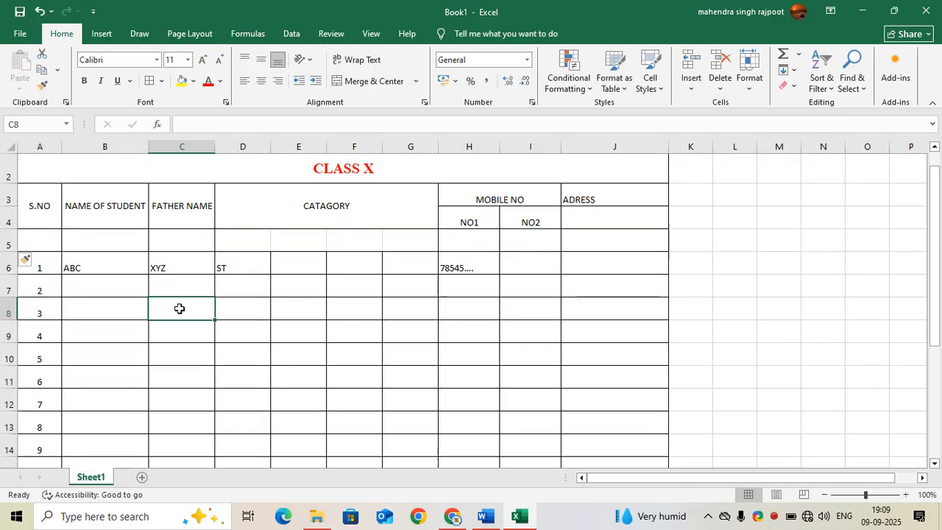
Enter the category subheadings ST, SC, GEN and OBC in cells D5 to G5.
left_click(235, 245)
left_click(237, 267)
left_click(238, 246)
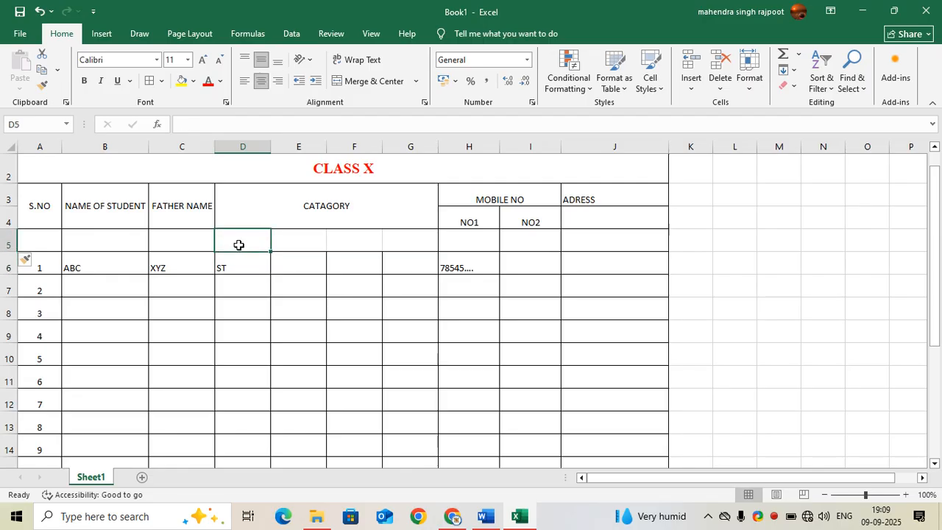
type("ST")
key("Tab")
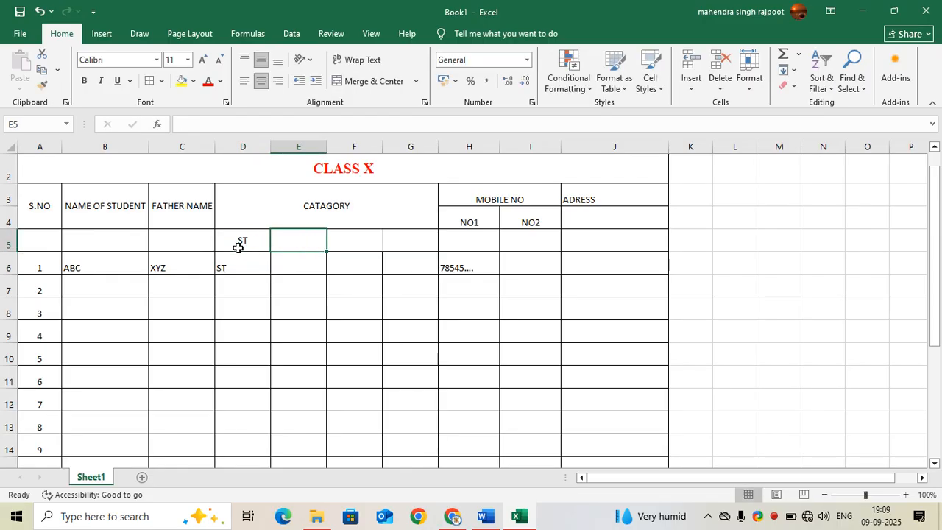
type("SC")
key("Tab")
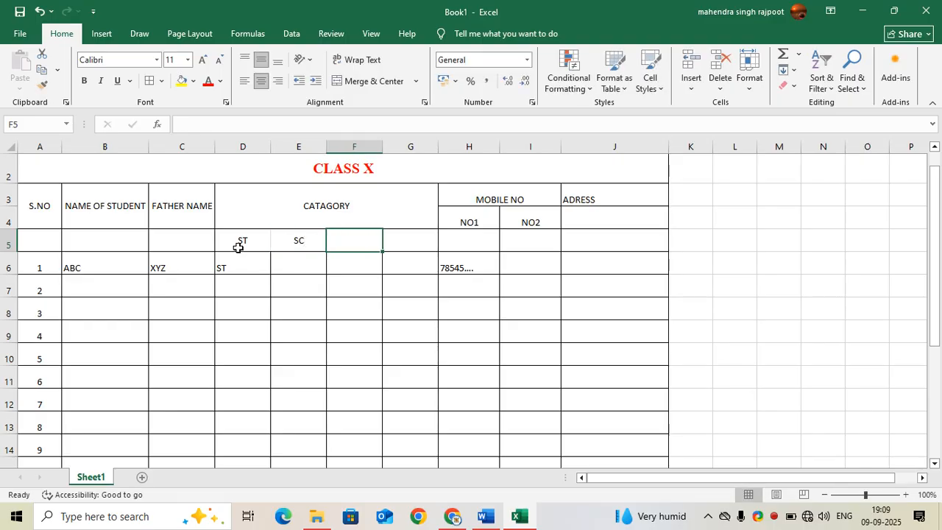
type("GEN")
key("Tab")
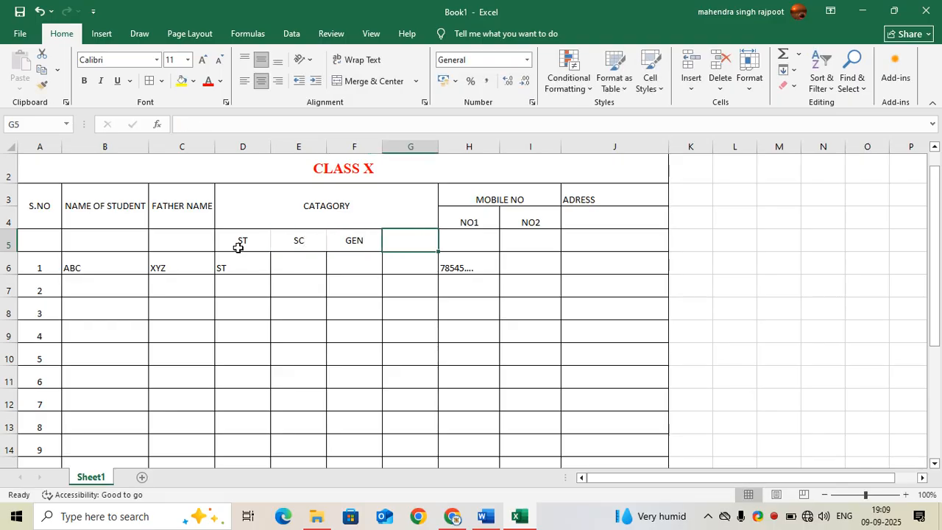
type("OBS")
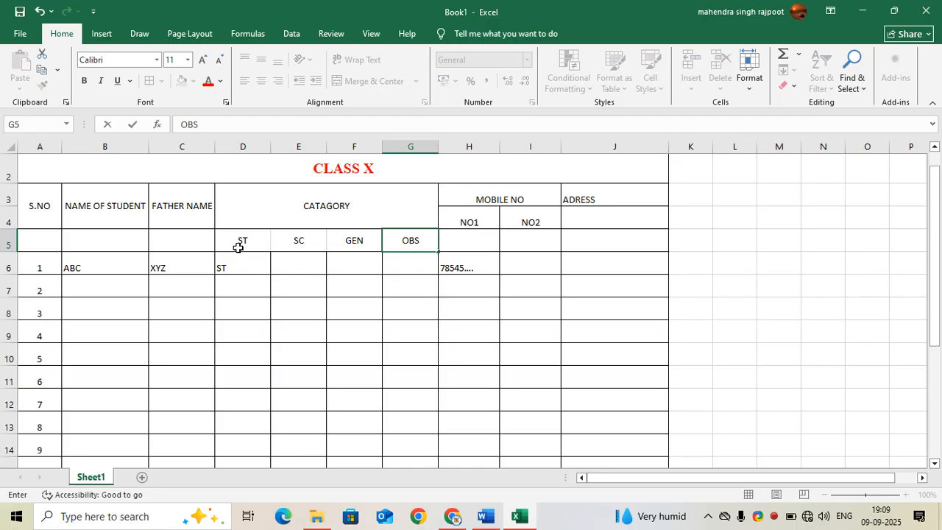
type("C")
left_click(278, 335)
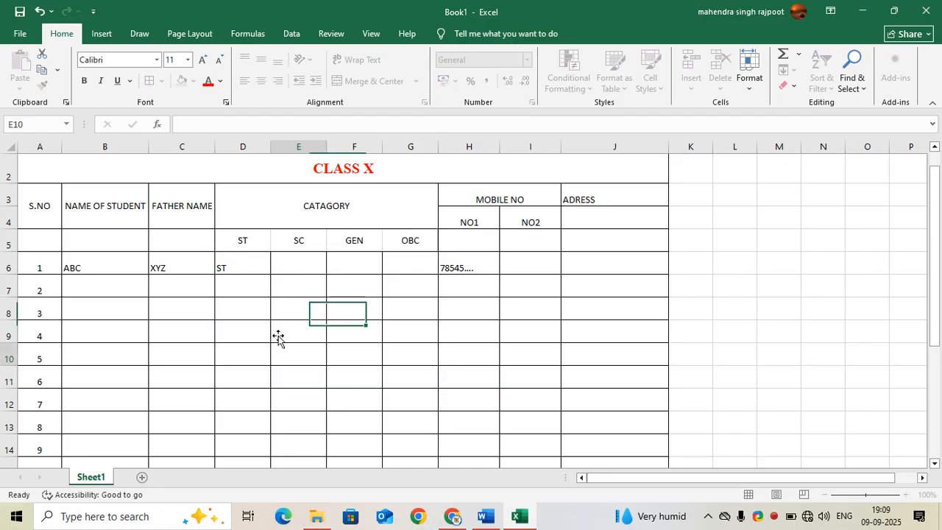
Apply borders to the category subheading cells D5:G5.
left_click(262, 246)
left_click_drag(289, 244, 410, 241)
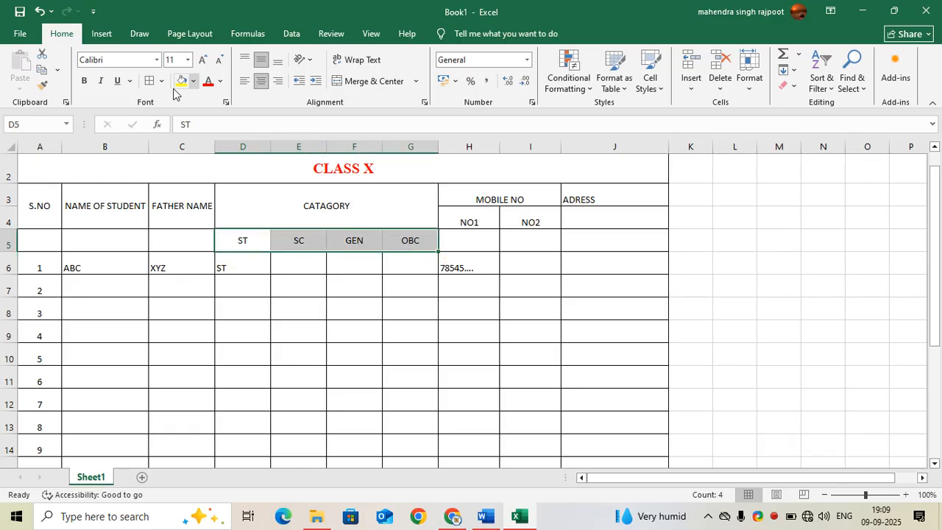
left_click(309, 266)
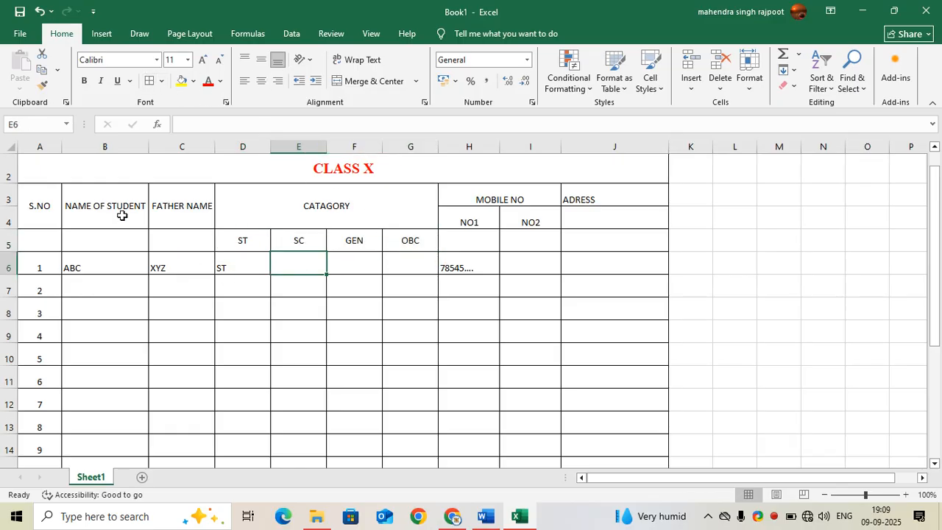
Merge and center the NAME OF STUDENT heading over B3:B5 and the FATHER NAME heading over C3:C5.
left_click_drag(122, 216, 118, 240)
left_click(361, 82)
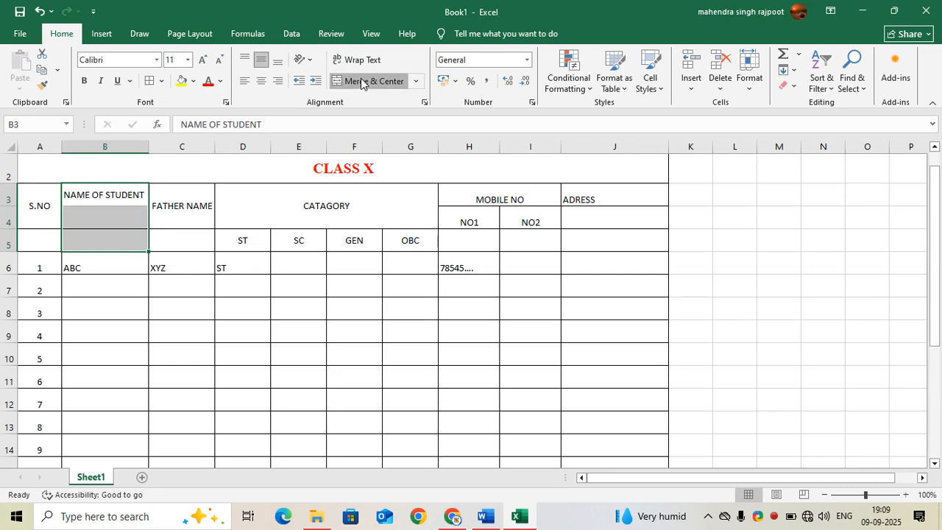
left_click(361, 82)
left_click_drag(183, 203, 170, 236)
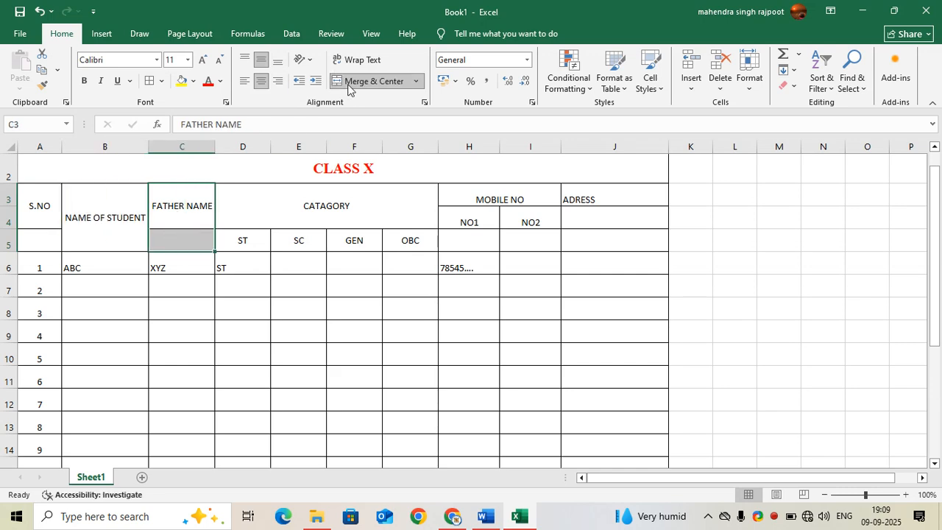
left_click(361, 81)
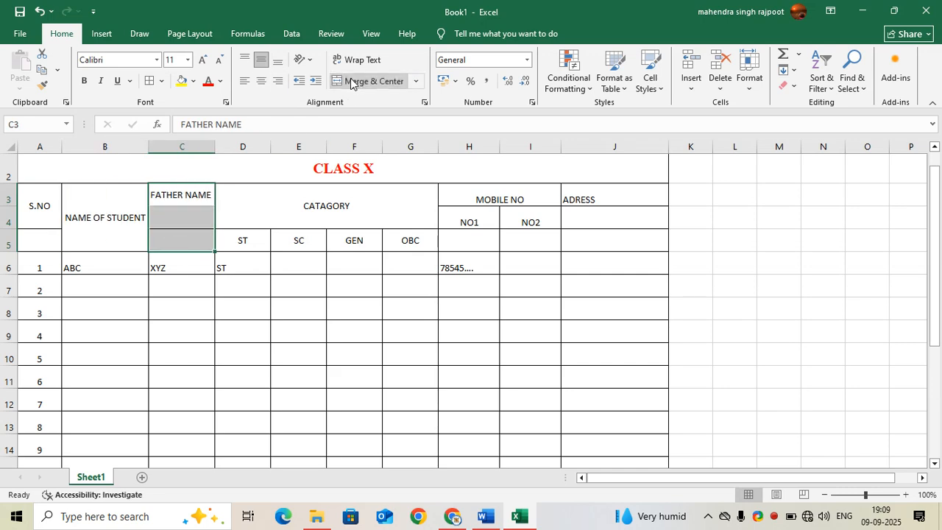
left_click(238, 265)
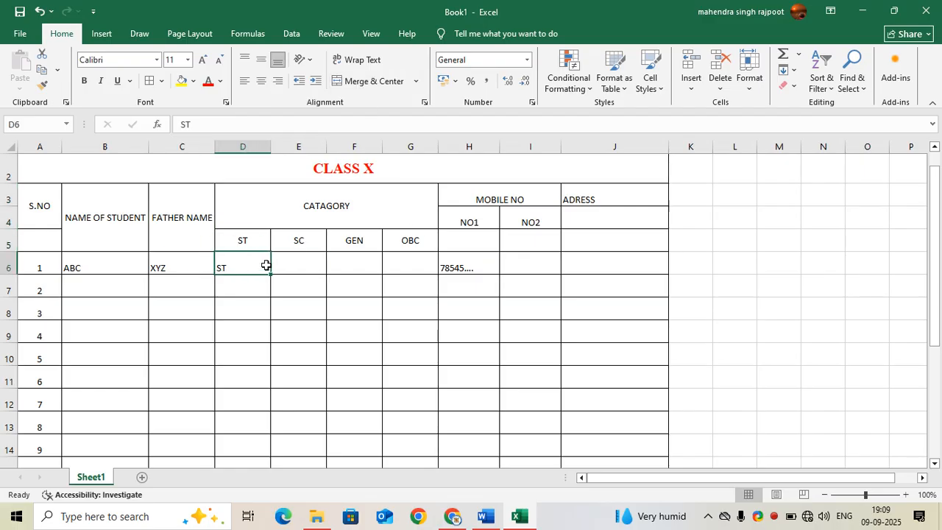
left_click(294, 267)
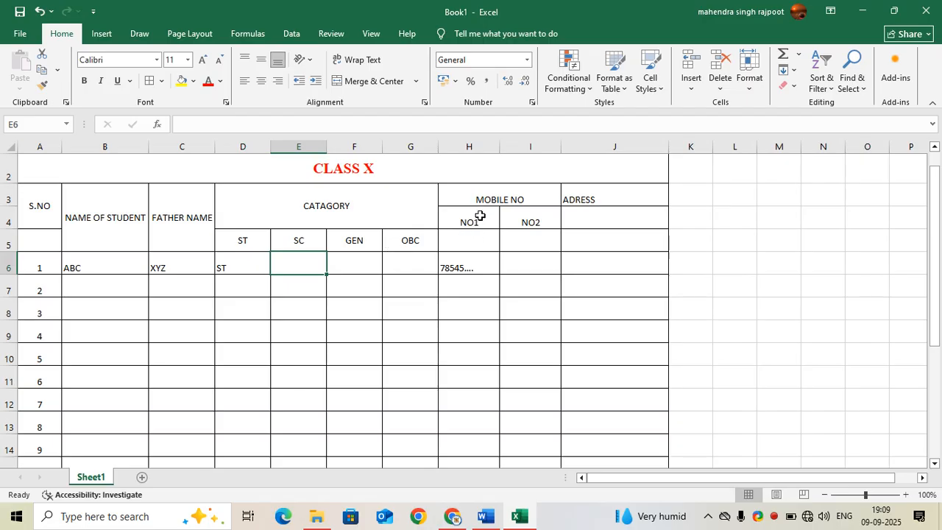
Merge and center the NO1 subheading over H4:H5 and the NO2 subheading over I4:I5.
left_click_drag(480, 215, 517, 240)
left_click(348, 82)
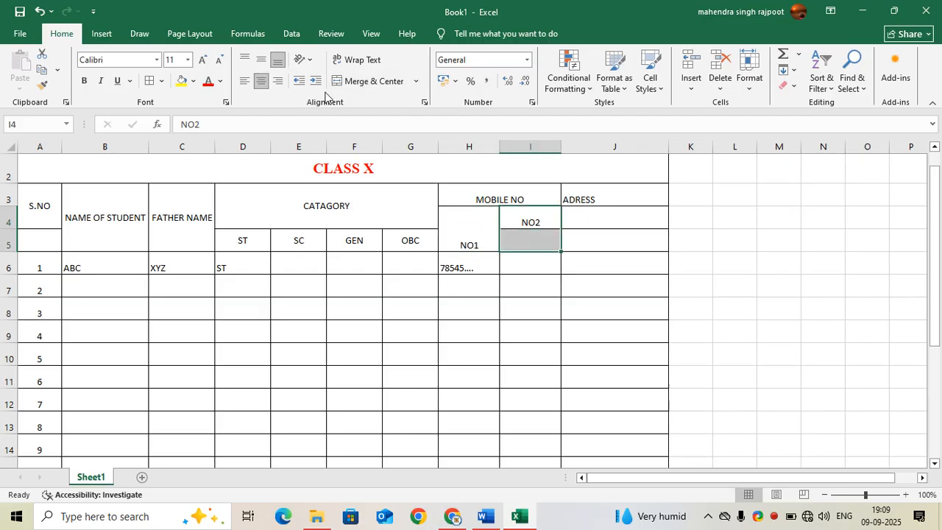
left_click(375, 84)
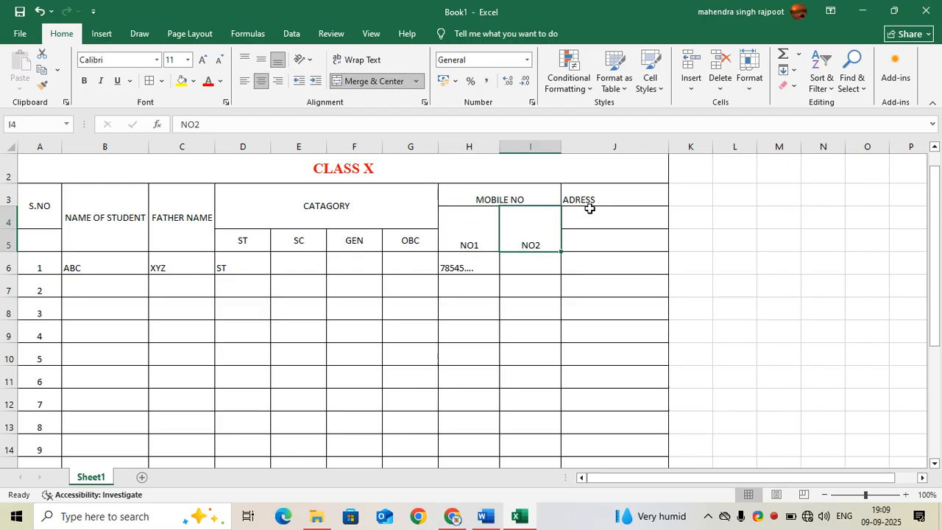
Merge and center the ADRESS heading over J3:J5 and the S.NO heading over A3:A5.
left_click_drag(590, 208, 603, 244)
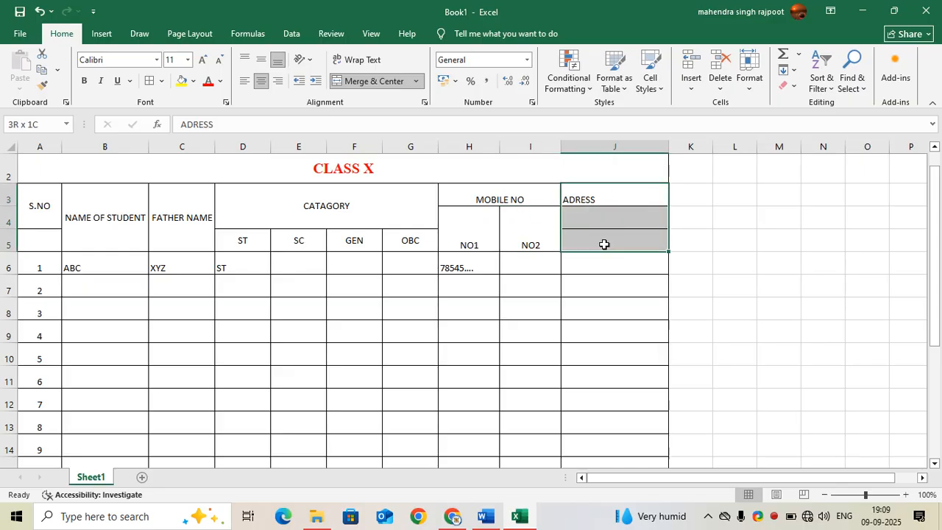
left_click(359, 85)
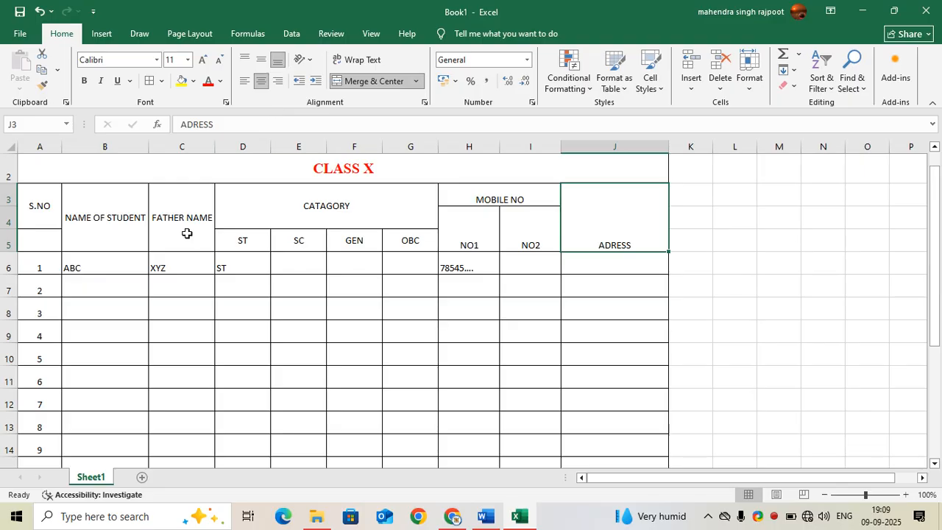
left_click_drag(32, 195, 33, 243)
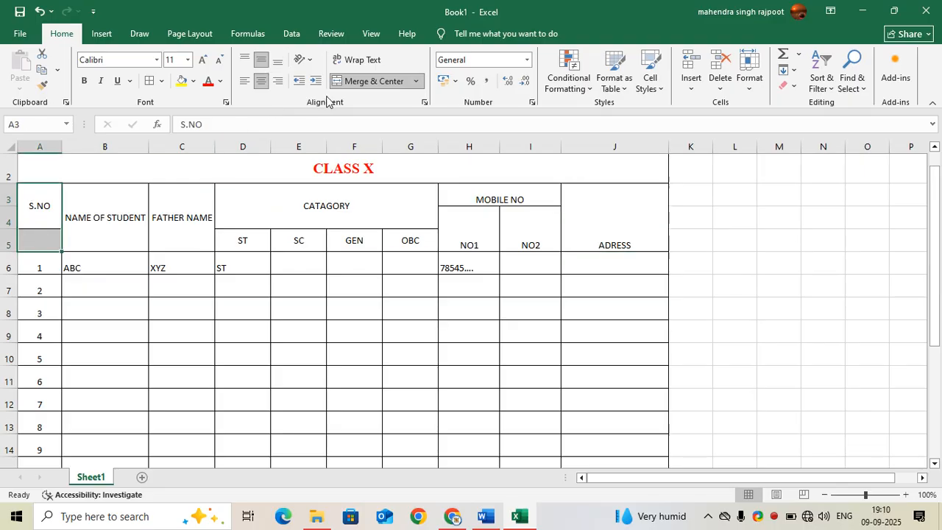
left_click(354, 81)
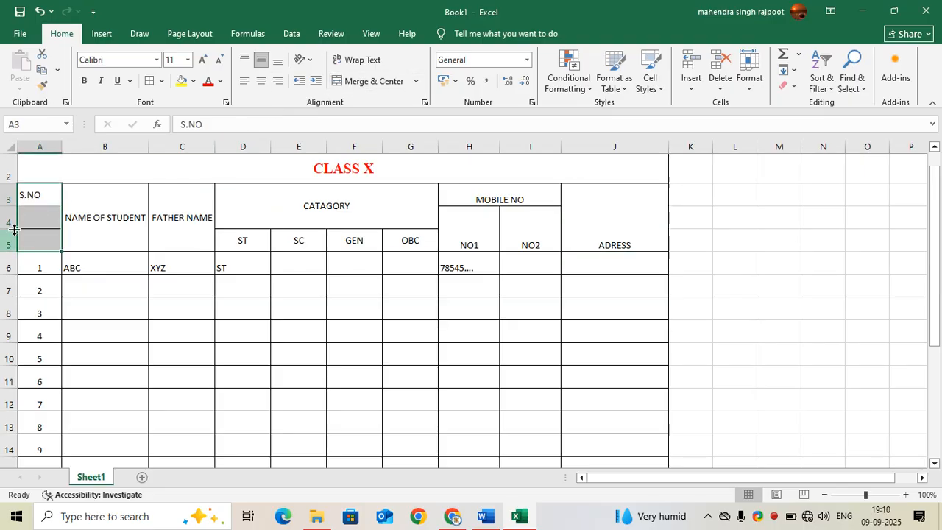
left_click(353, 83)
Center all headings in A3:J5 horizontally and align them to the middle vertically.
left_click_drag(54, 217, 584, 228)
left_click(262, 80)
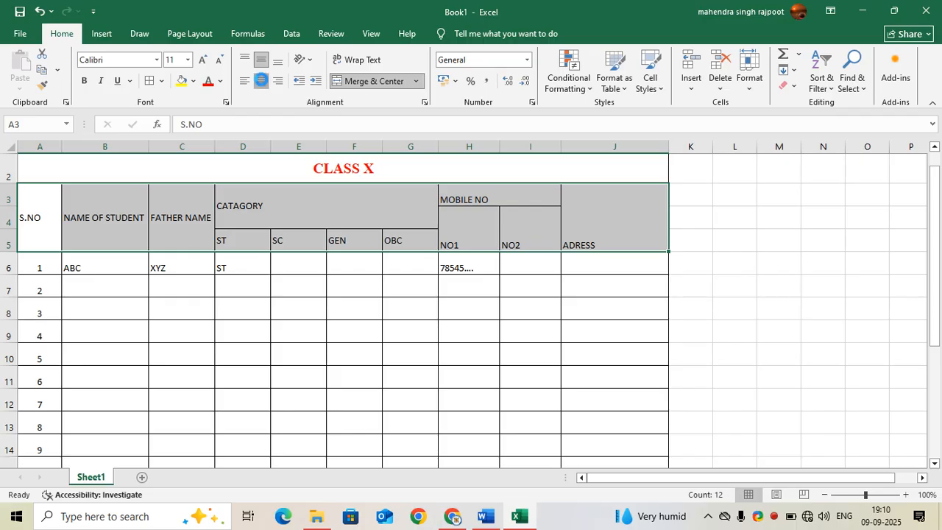
left_click(261, 81)
left_click(261, 62)
left_click(261, 62)
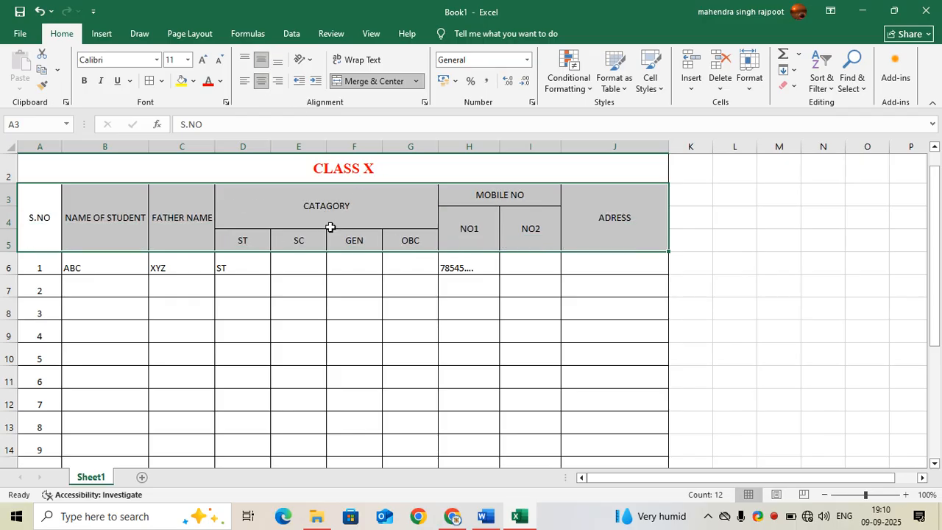
Set the font of the headings in A3:J5 to Calibri Light.
left_click(156, 61)
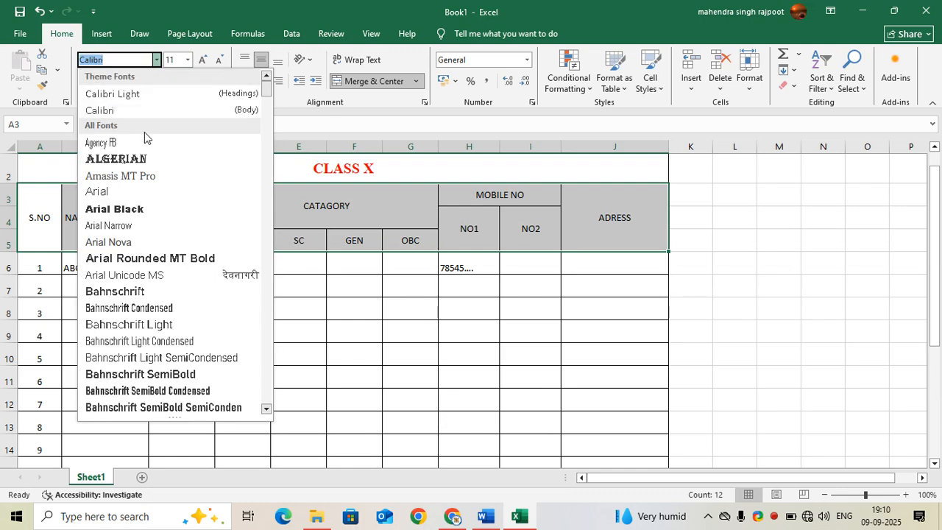
left_click(133, 95)
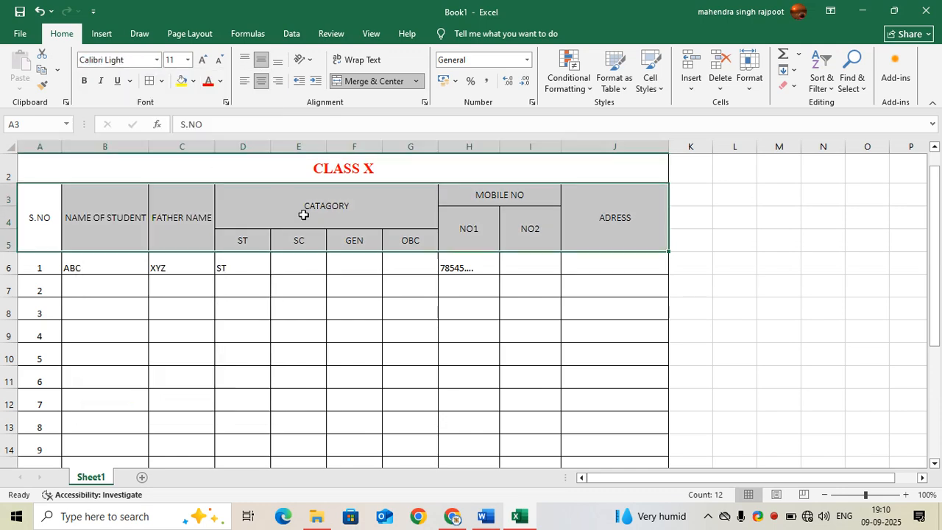
left_click(418, 344)
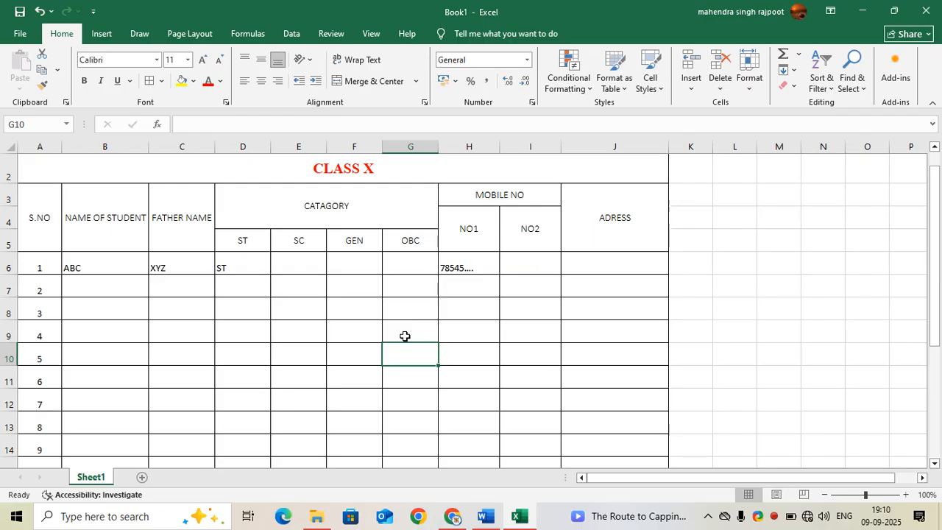
scroll(381, 339, "up", 1)
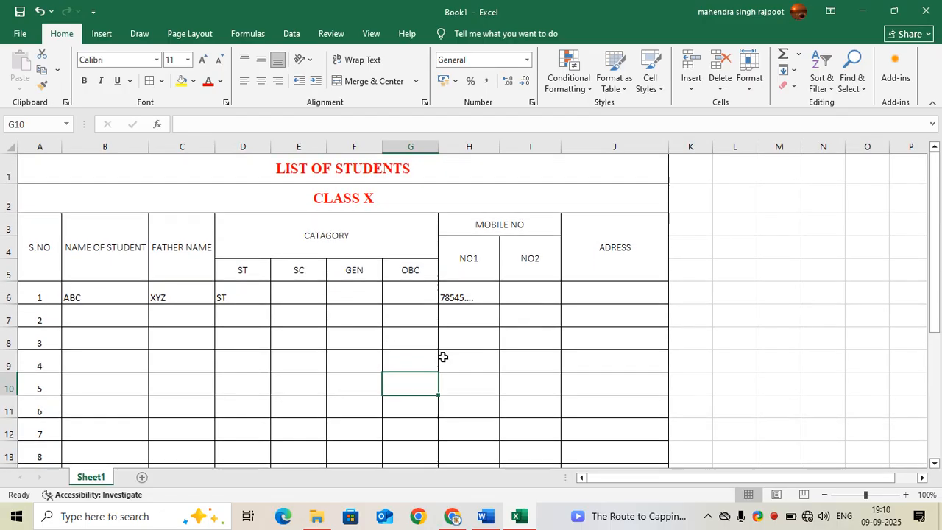
right_click(773, 516)
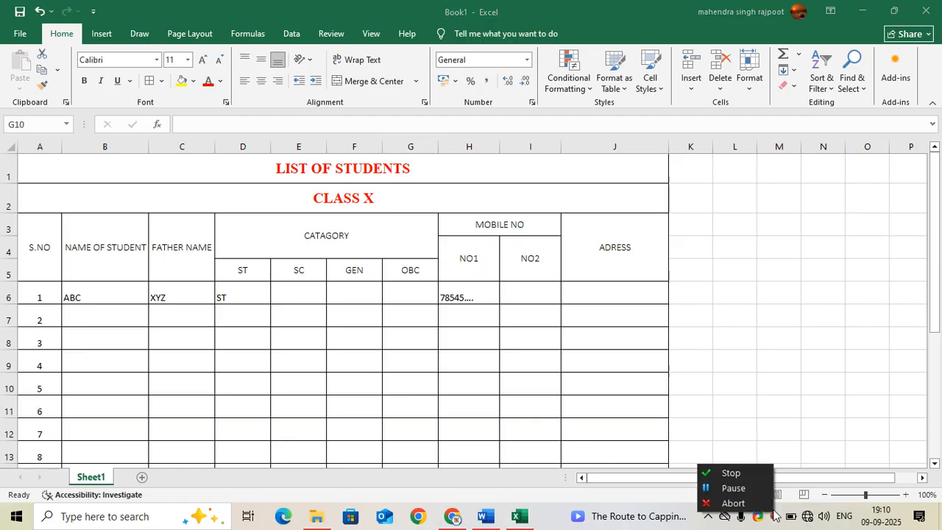